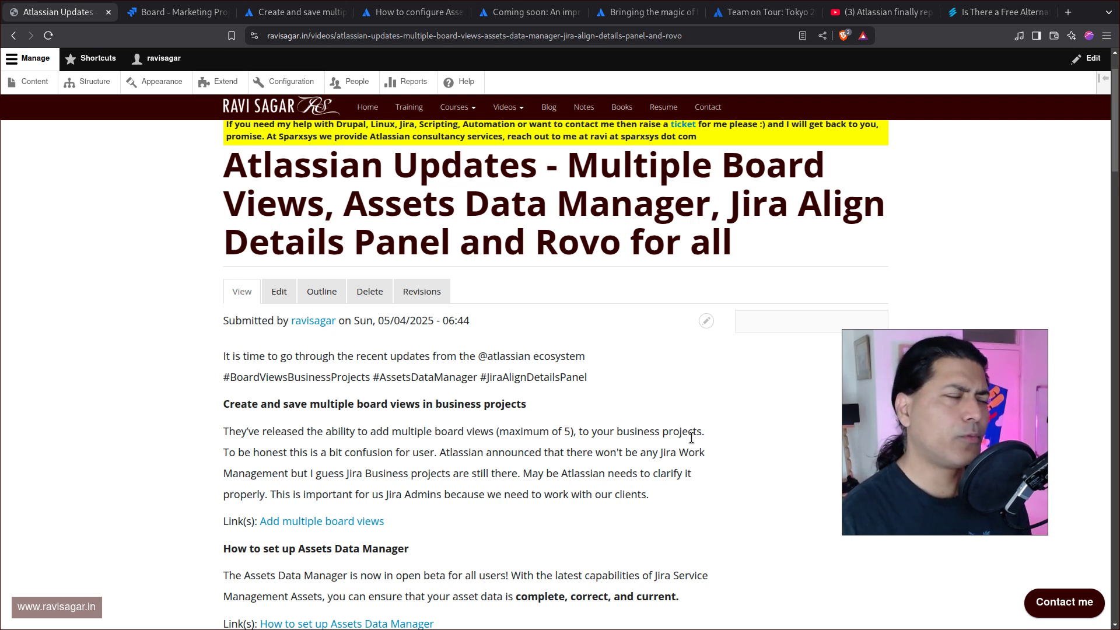
Read the Atlassian Community article on creating and saving multiple board views in business projects, dismissing the Kudos promotion
scroll(379, 422, down, 1)
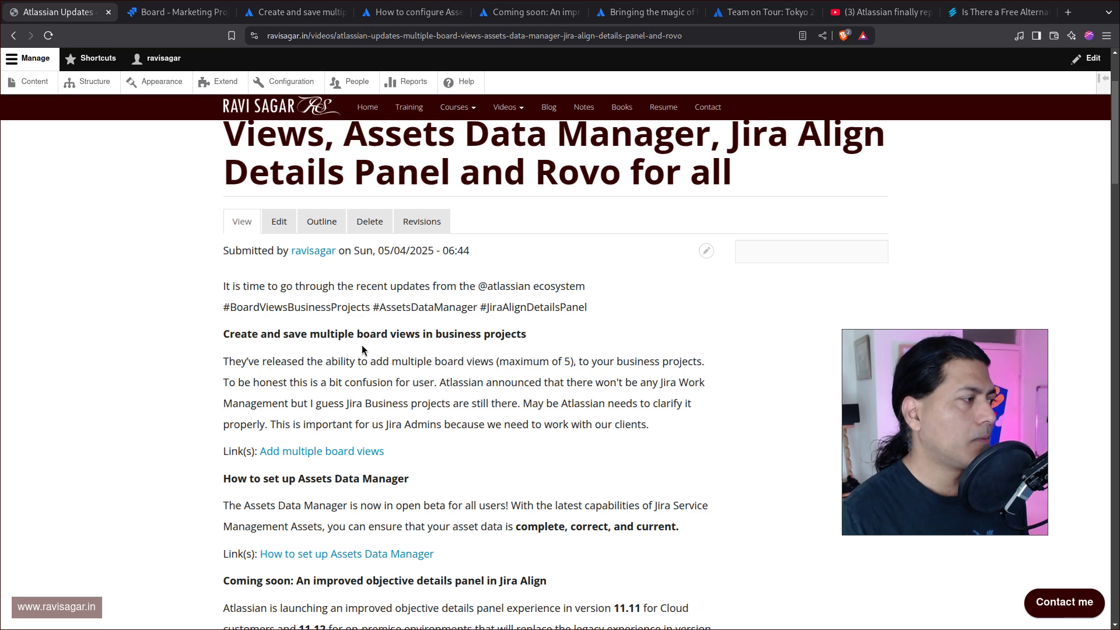
key(ctrl+Tab)
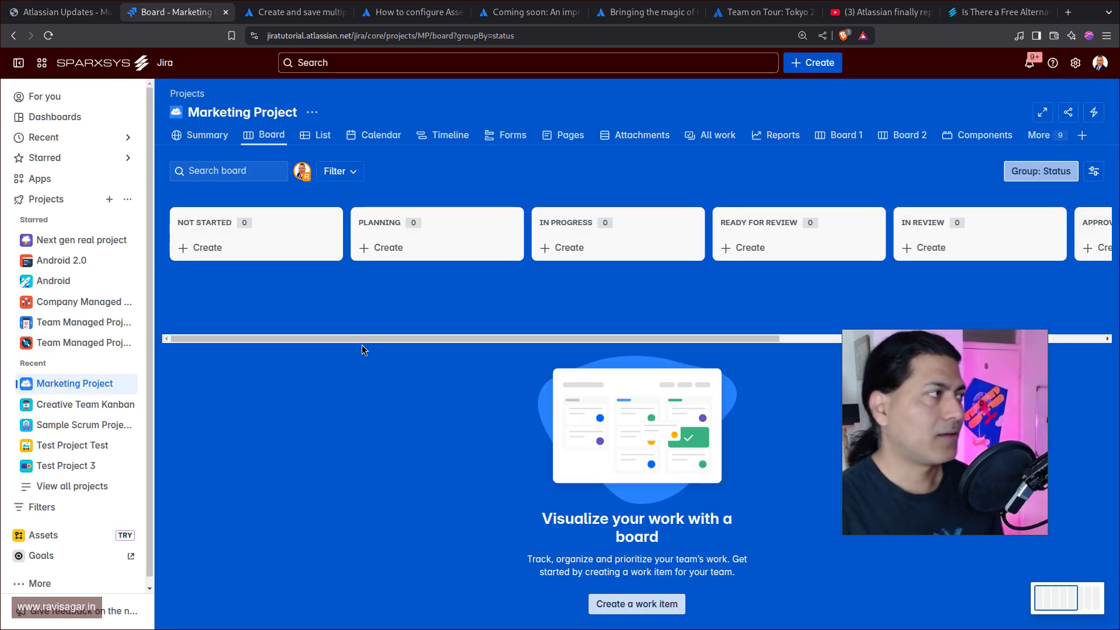
key(ctrl+Tab)
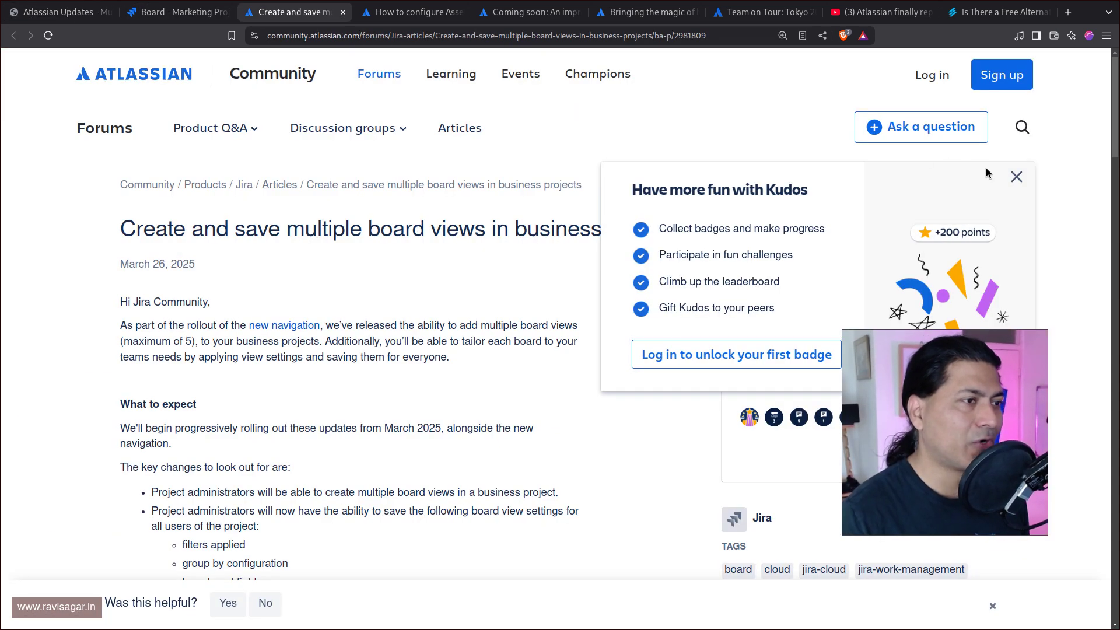
click(1016, 176)
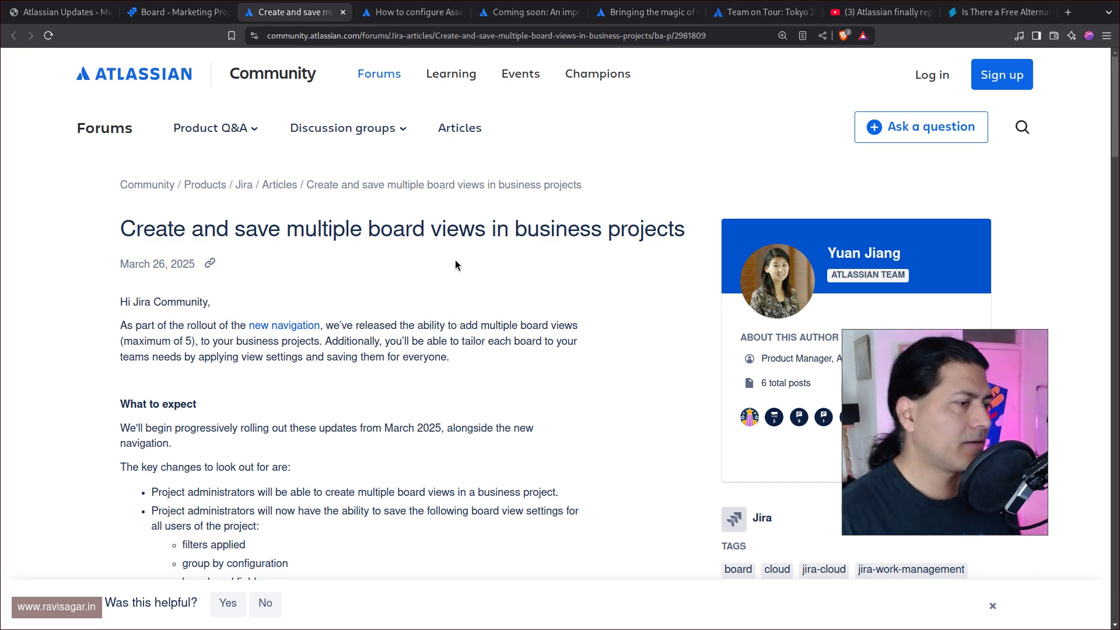
scroll(455, 266, down, 5)
scroll(452, 269, up, 4)
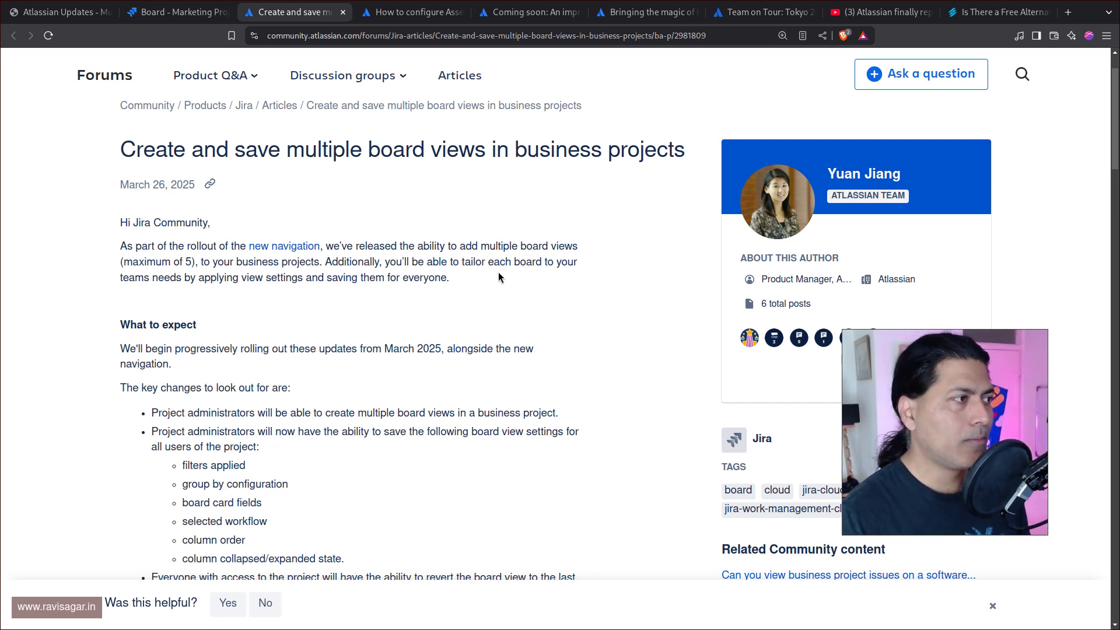
Examine the Marketing Project board in Jira, including its overflow items, the views available to add, and its project type
click(175, 12)
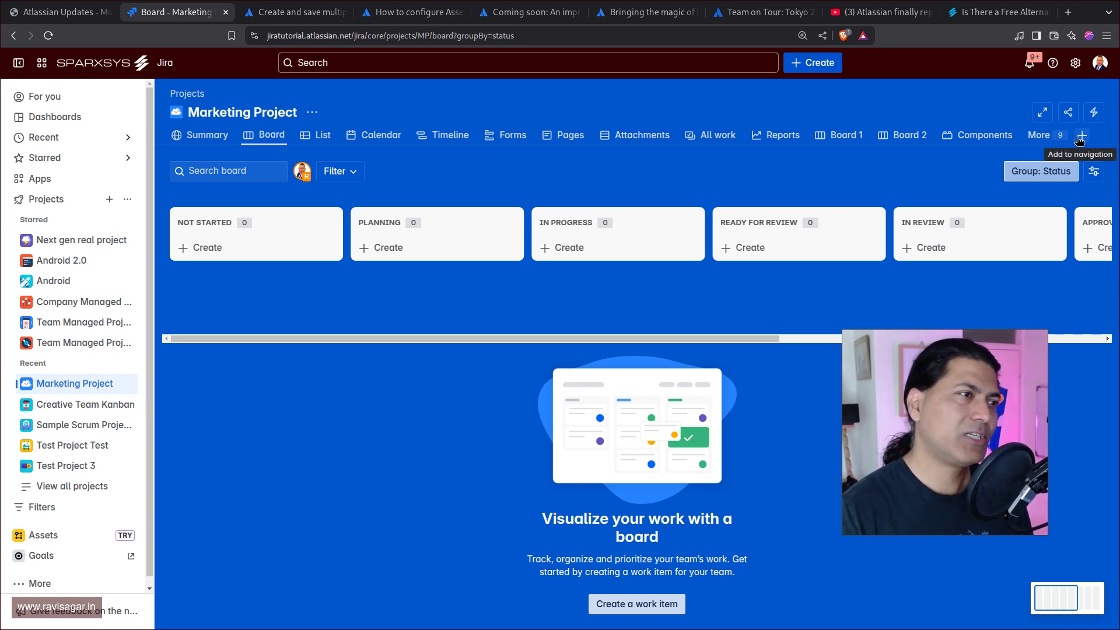
click(1050, 139)
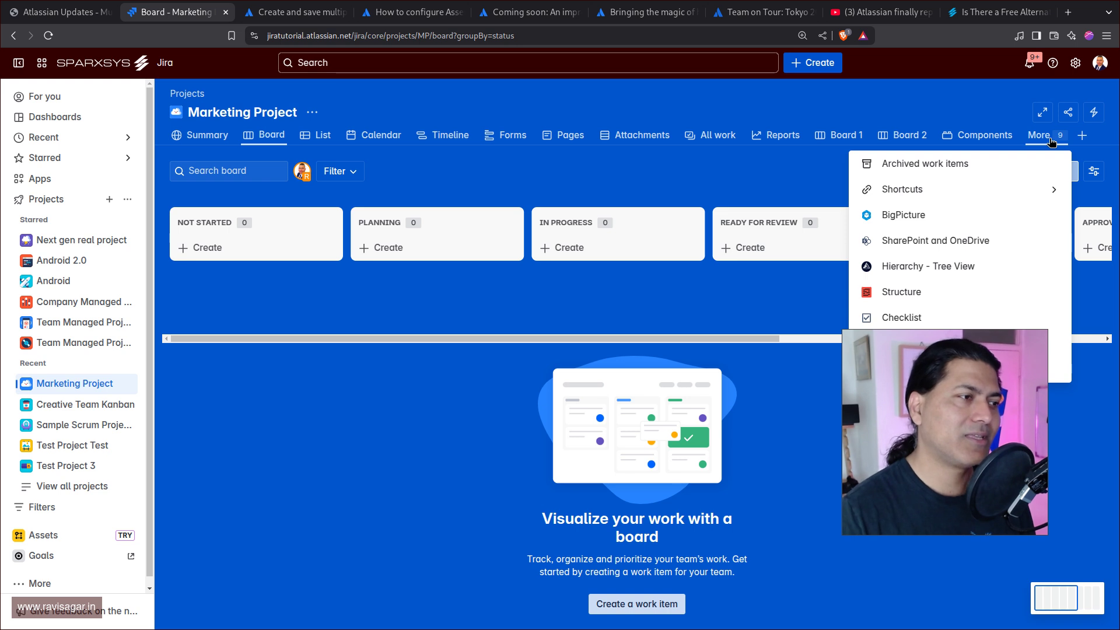
click(1051, 138)
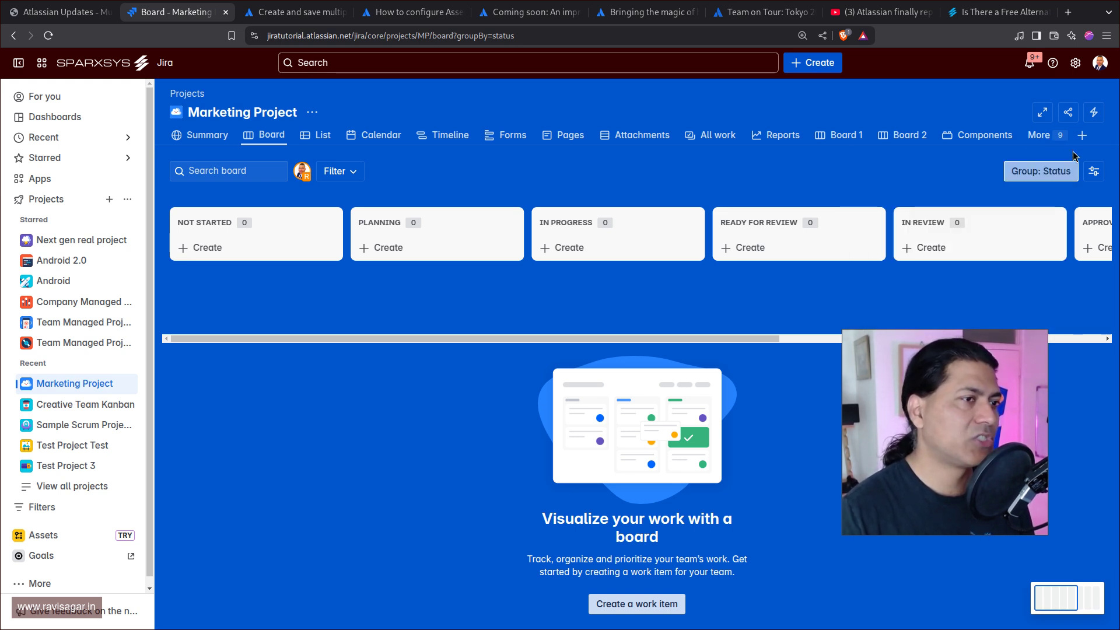
click(1081, 137)
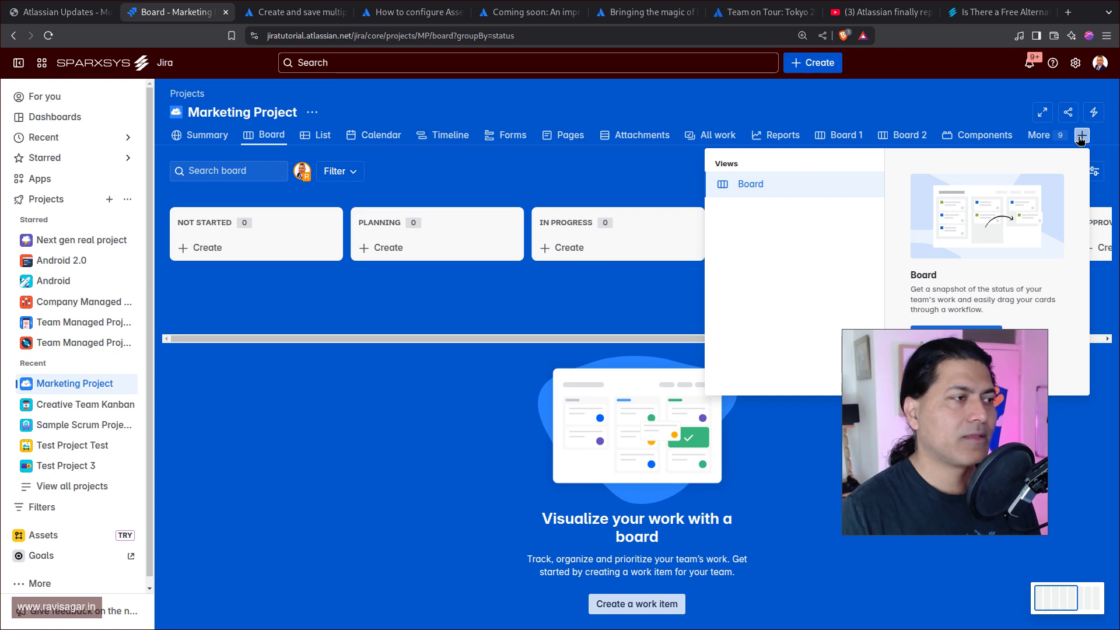
click(1081, 138)
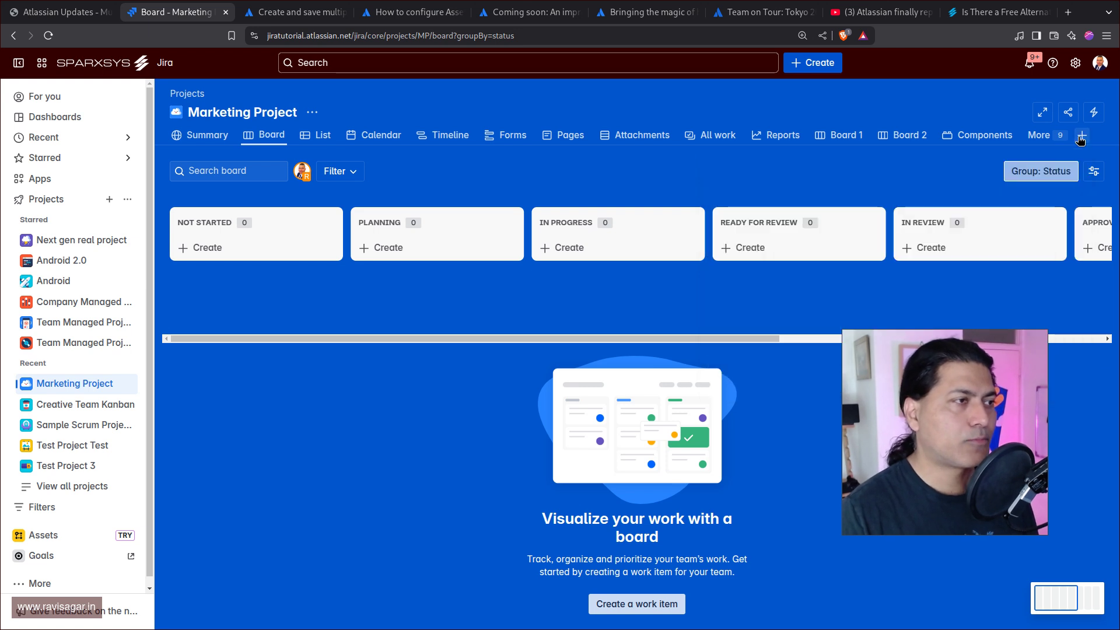
click(128, 385)
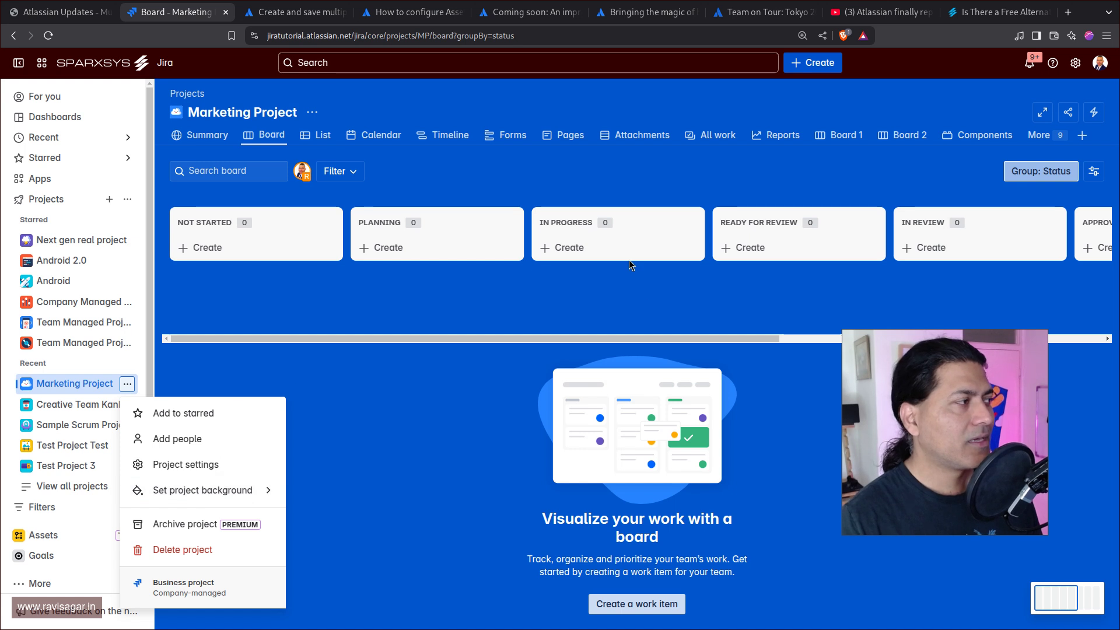
click(589, 182)
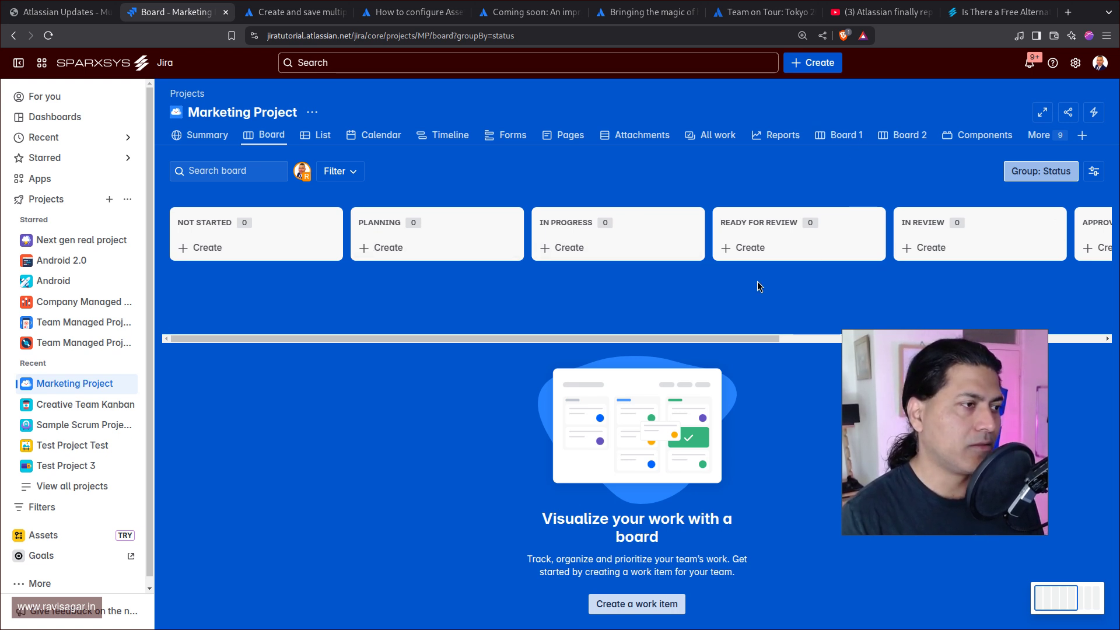
Open Board 2, add another board view to the Marketing Project navigation and name it Board 3
drag(708, 339, 662, 341)
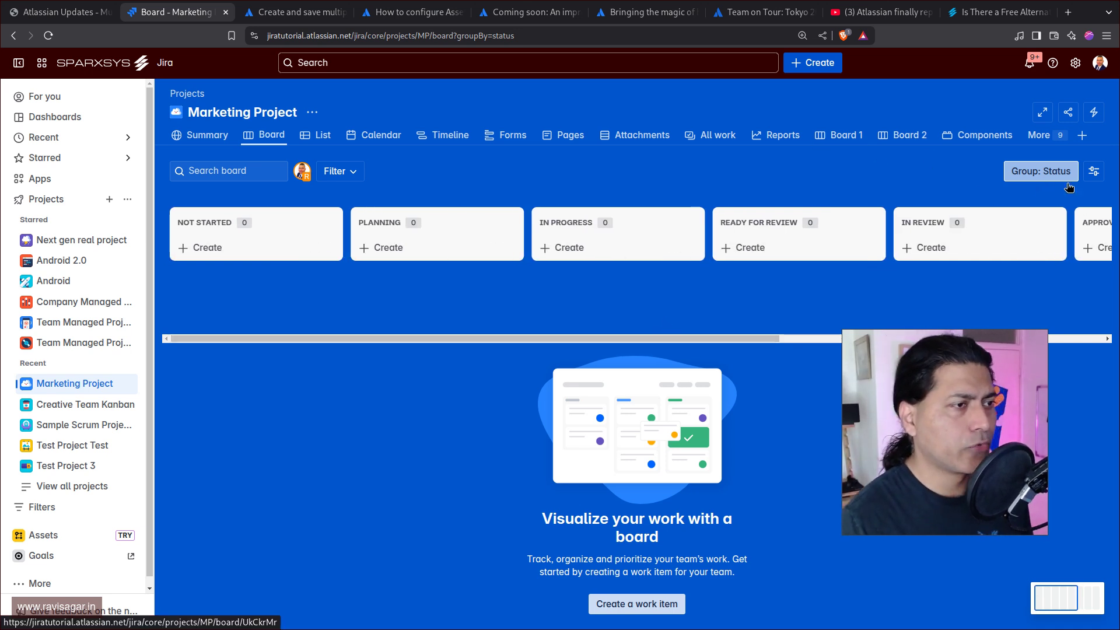
click(903, 135)
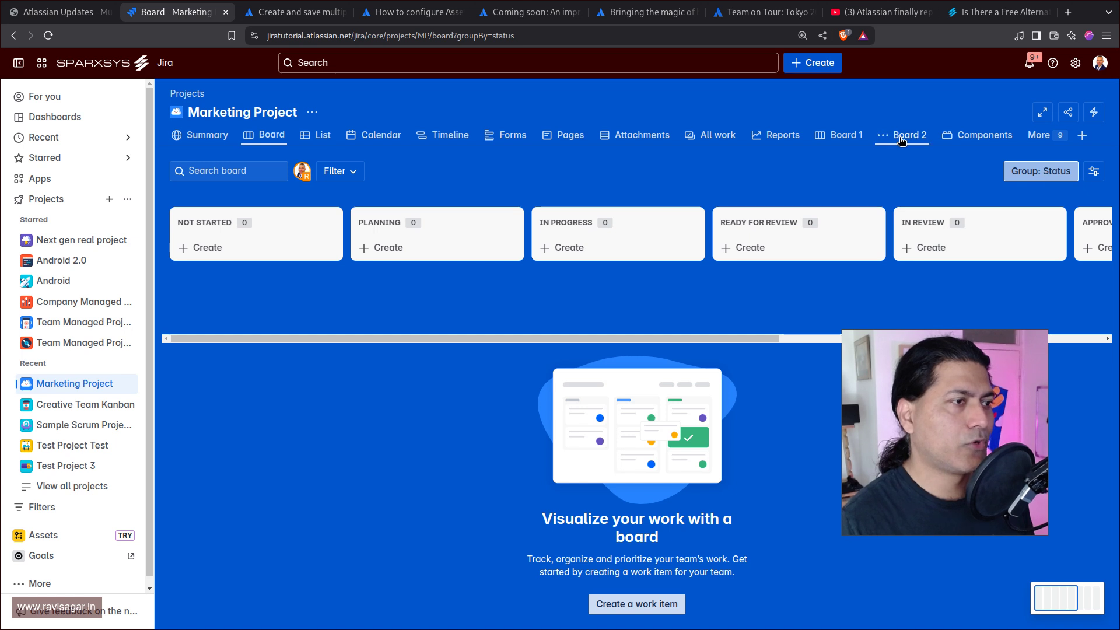
click(1082, 136)
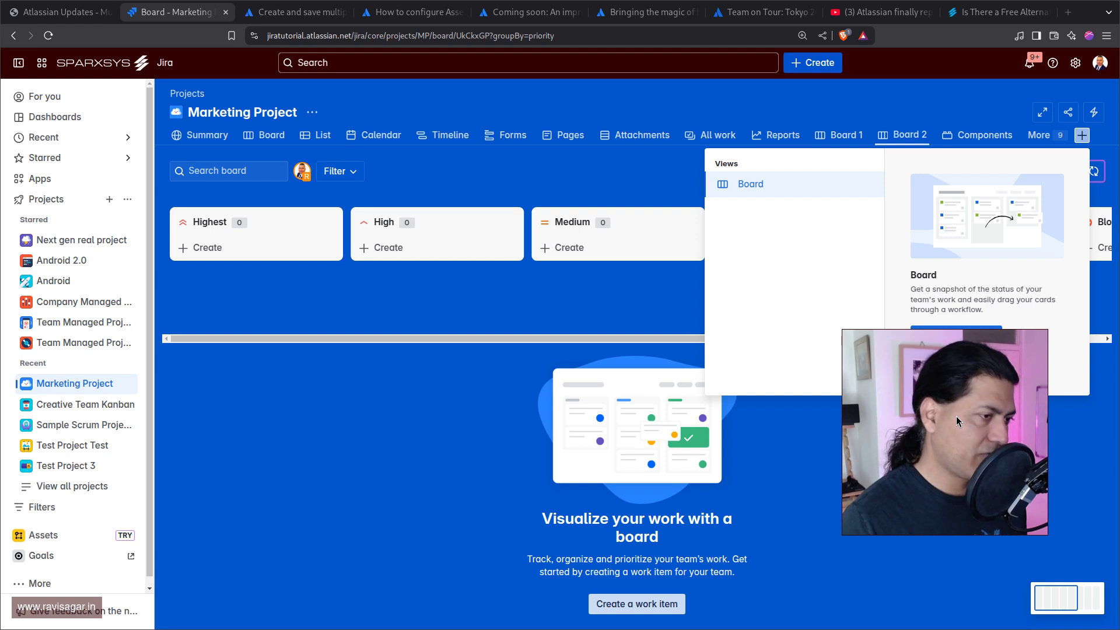
drag(957, 415, 875, 514)
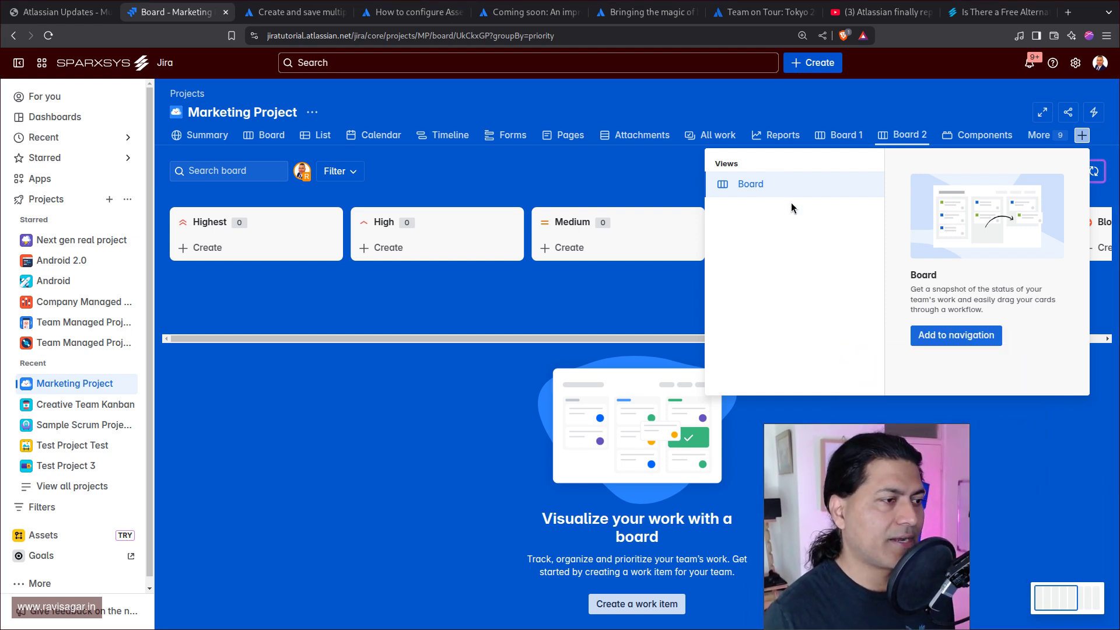
click(973, 343)
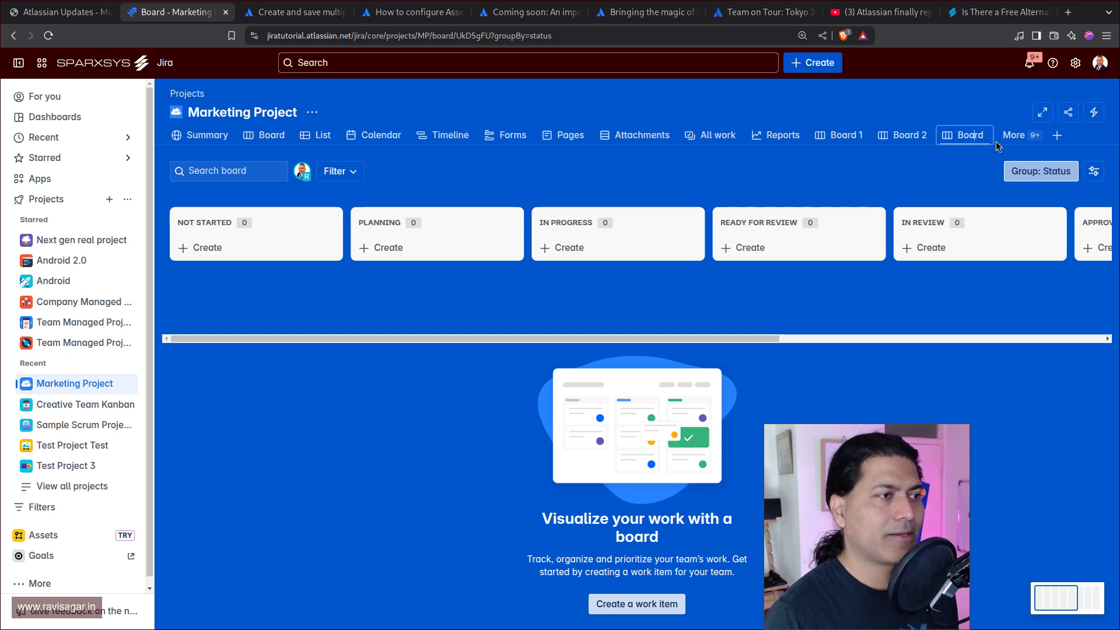
text(3)
key(Return)
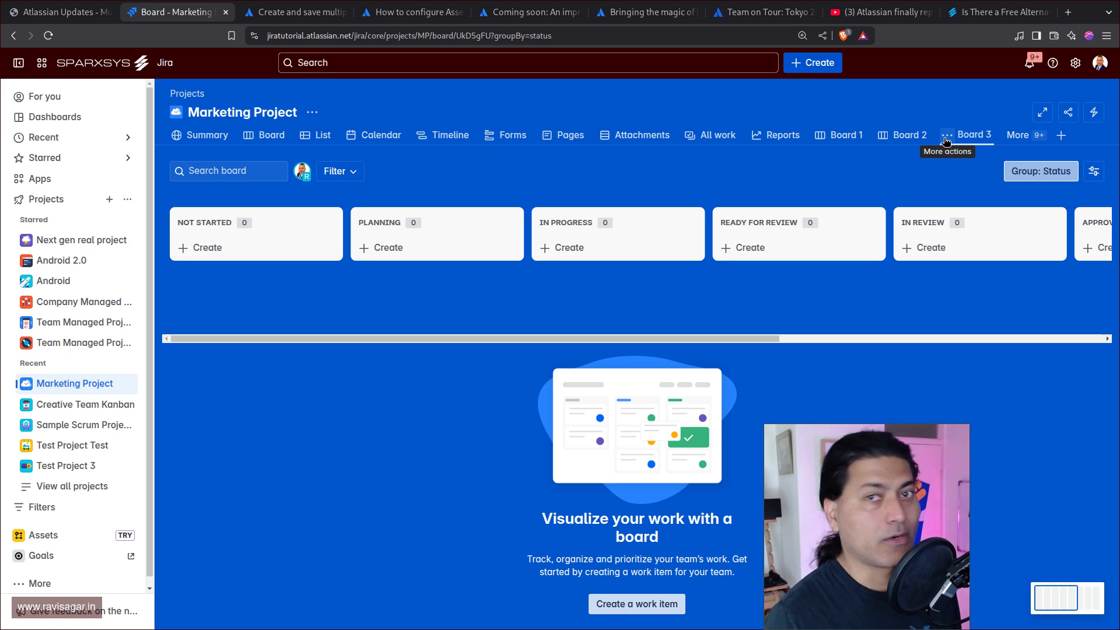
Group Board 3 by Assignee and compare it with the Board 1 and Board 2 views
click(1042, 170)
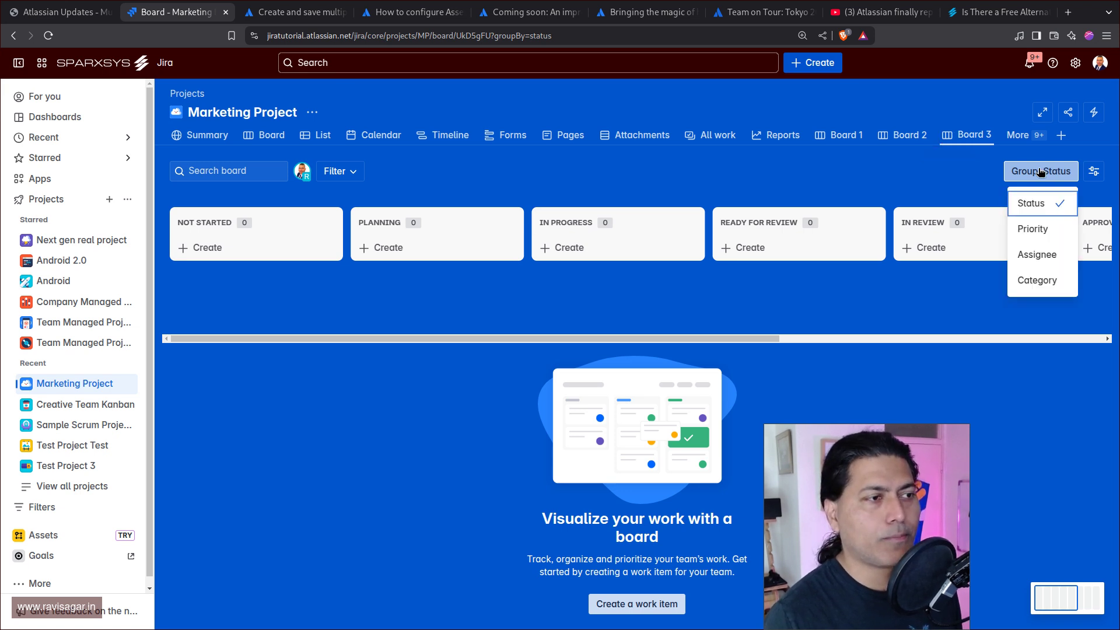
click(1046, 263)
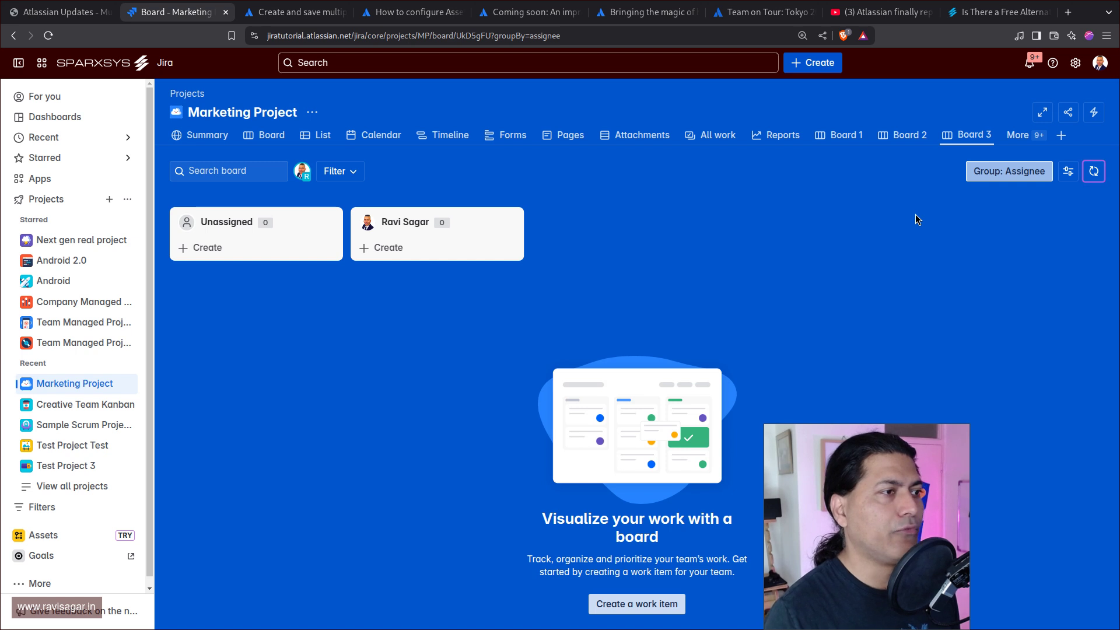
click(840, 134)
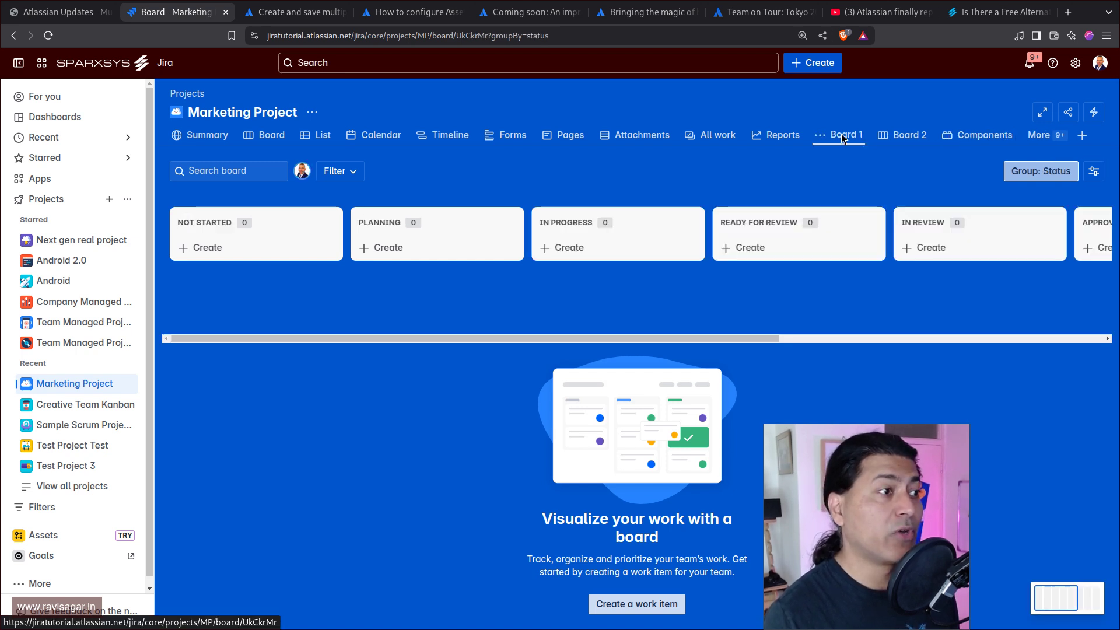
click(908, 137)
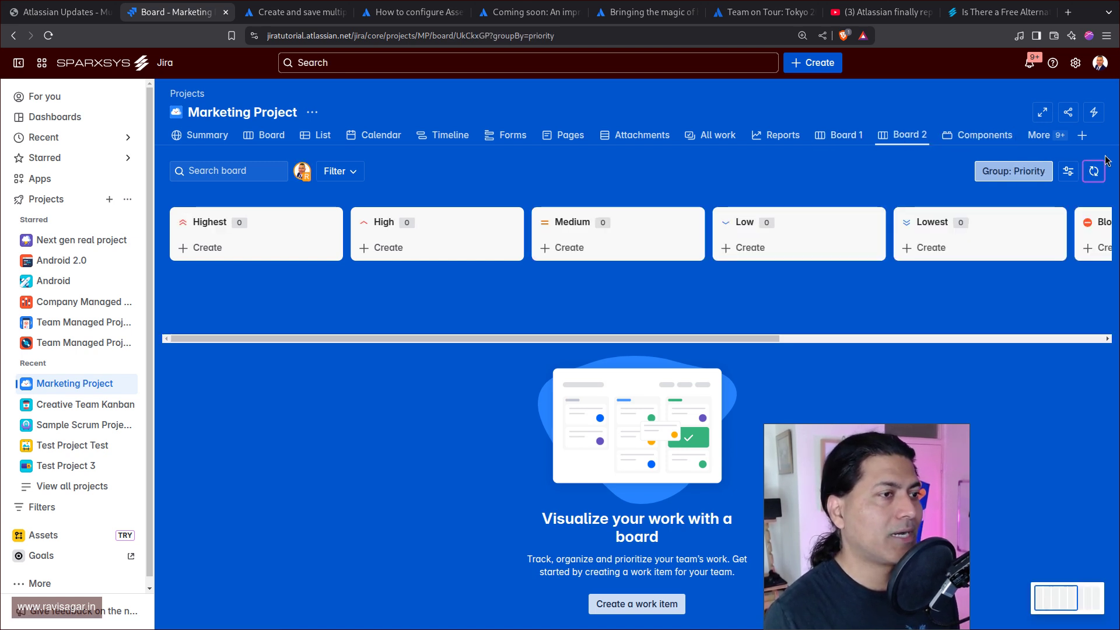
Move Board 3 from the overflow items into the project navigation, directly between Board 2 and Components
click(1081, 140)
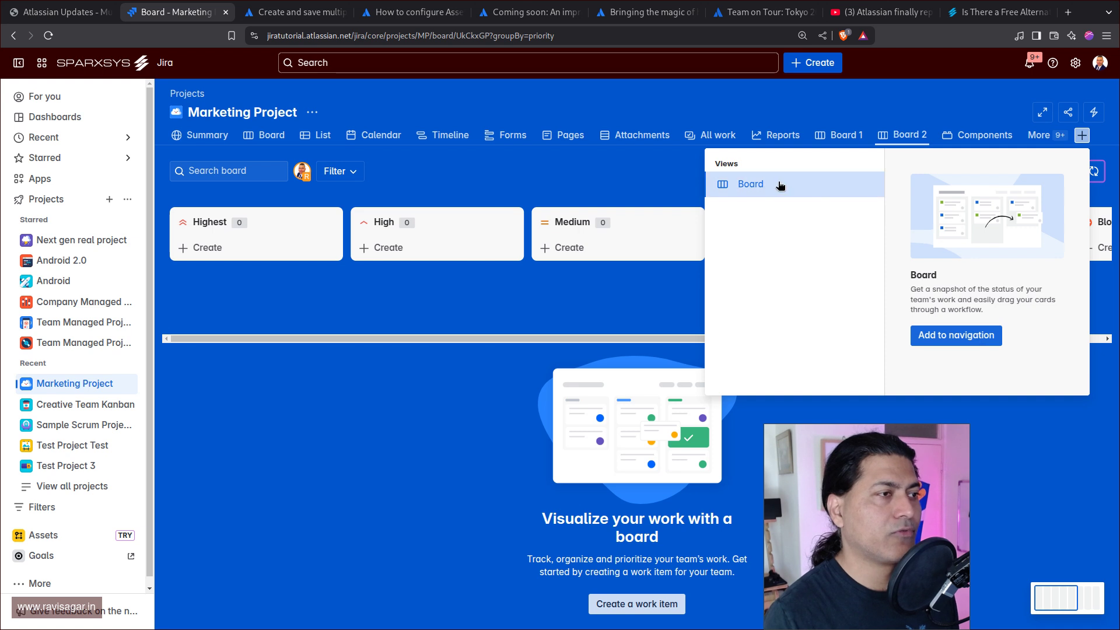
click(598, 188)
click(1038, 135)
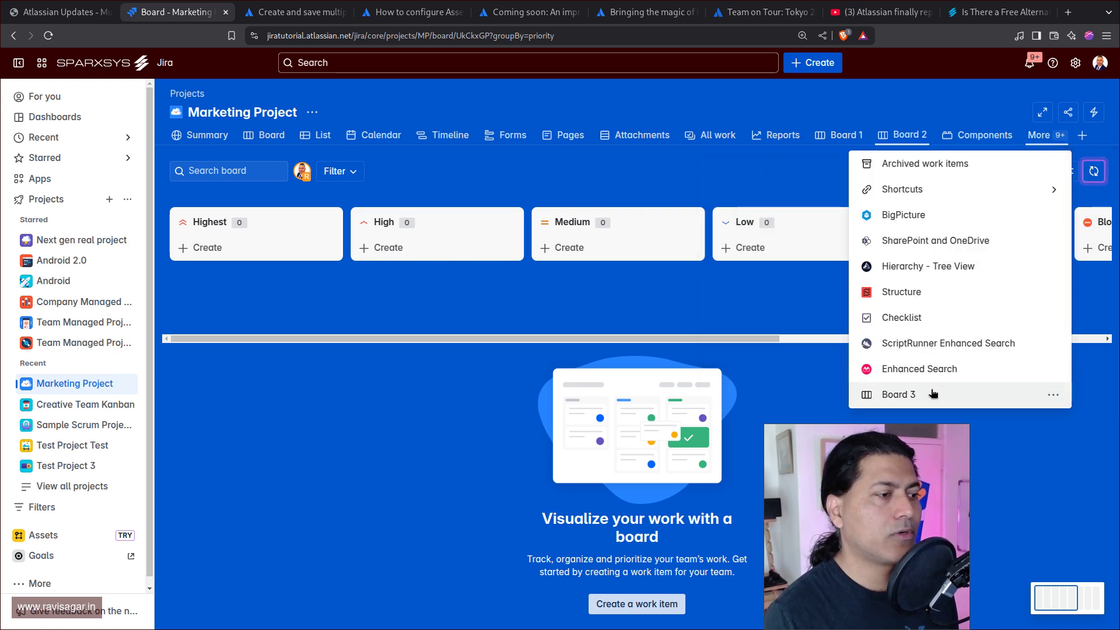
drag(898, 395, 949, 143)
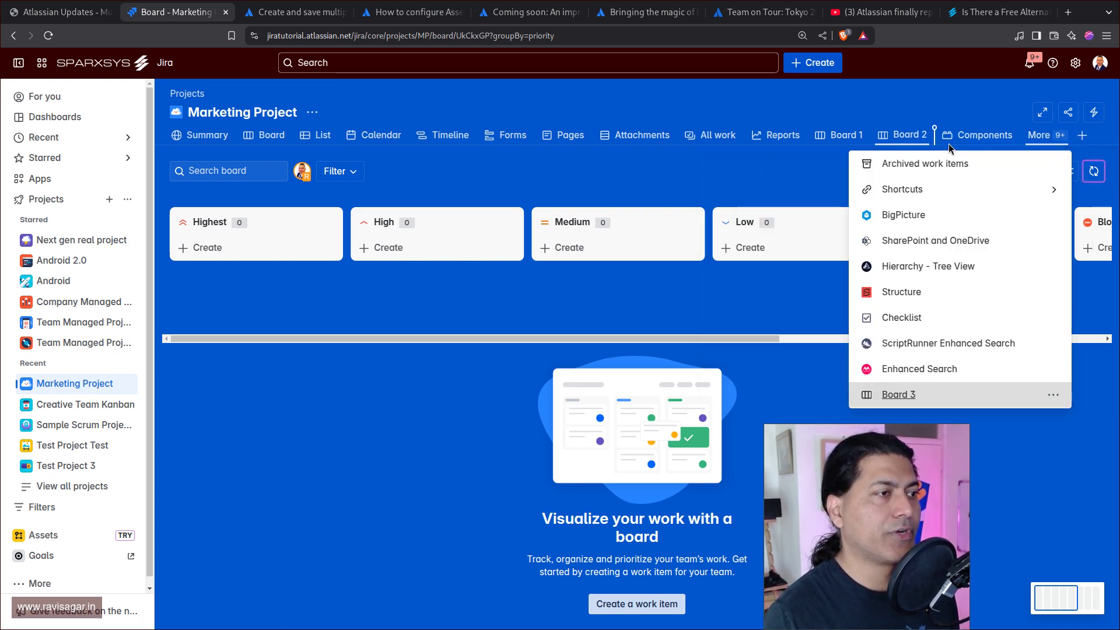
click(632, 174)
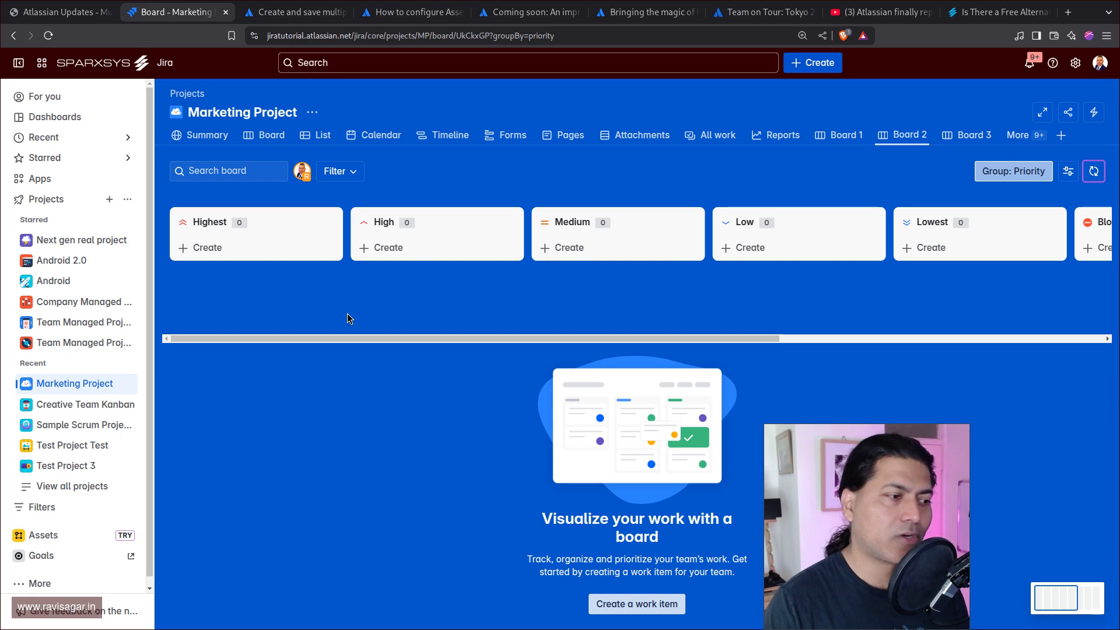
Revisit the community article on multiple board views to review its key changes
click(59, 12)
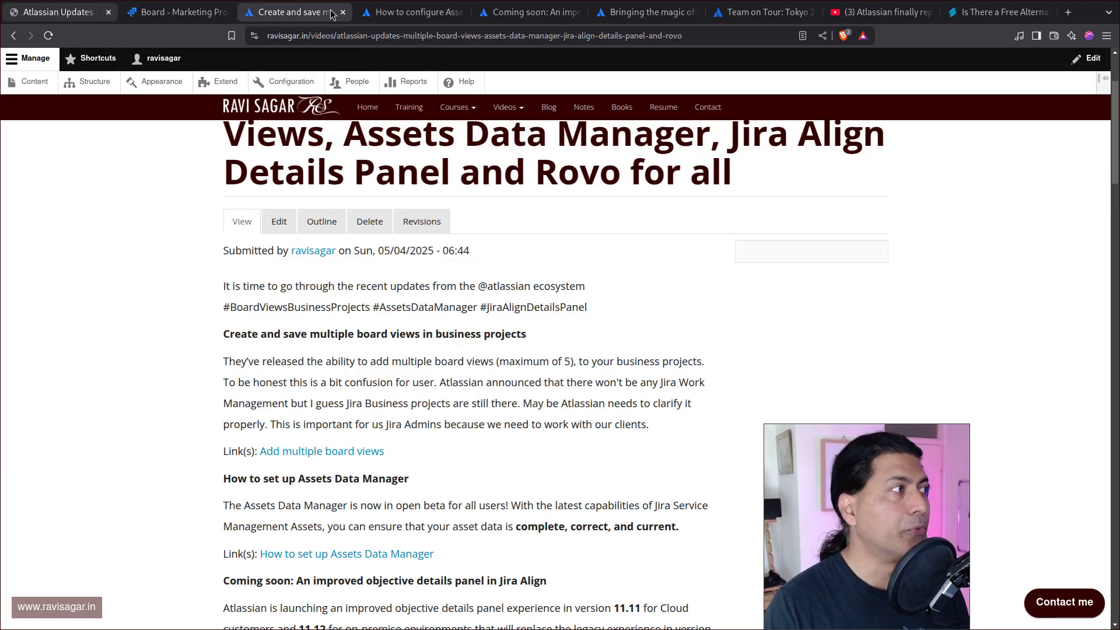
click(303, 13)
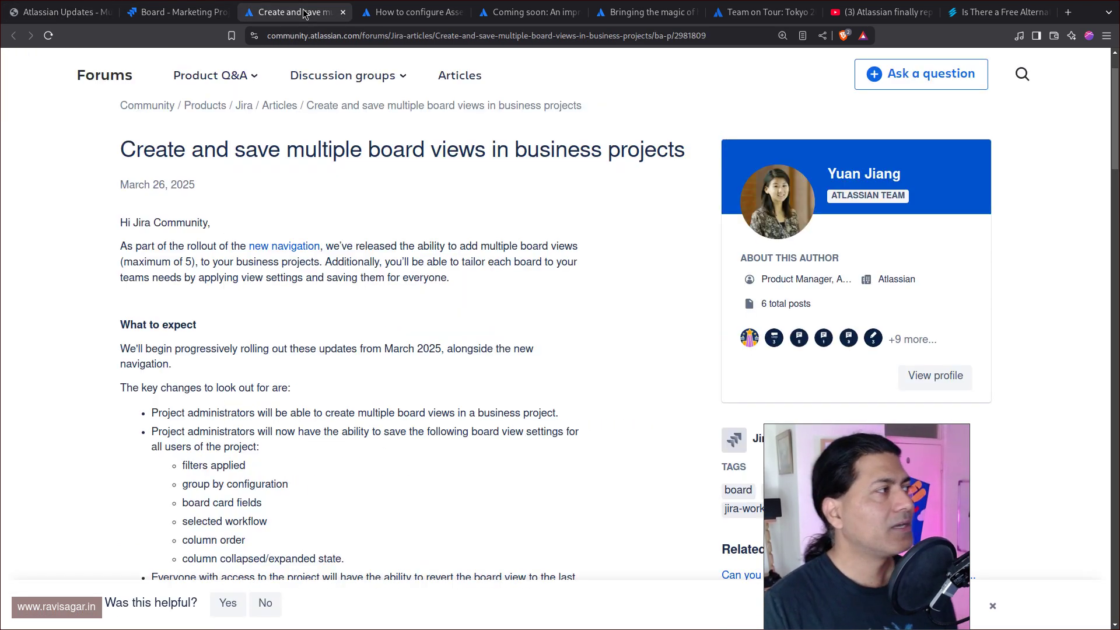
Read the How to set up Assets Data Manager article, covering its purpose, enabling steps, configuration flow and how-to videos
click(392, 17)
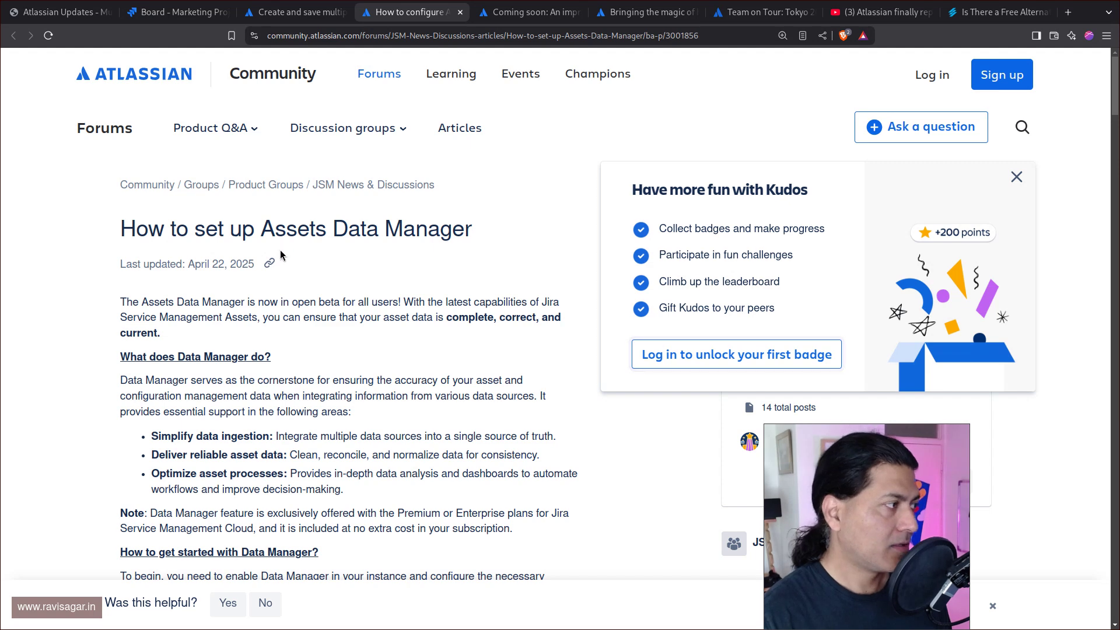
scroll(330, 309, down, 4)
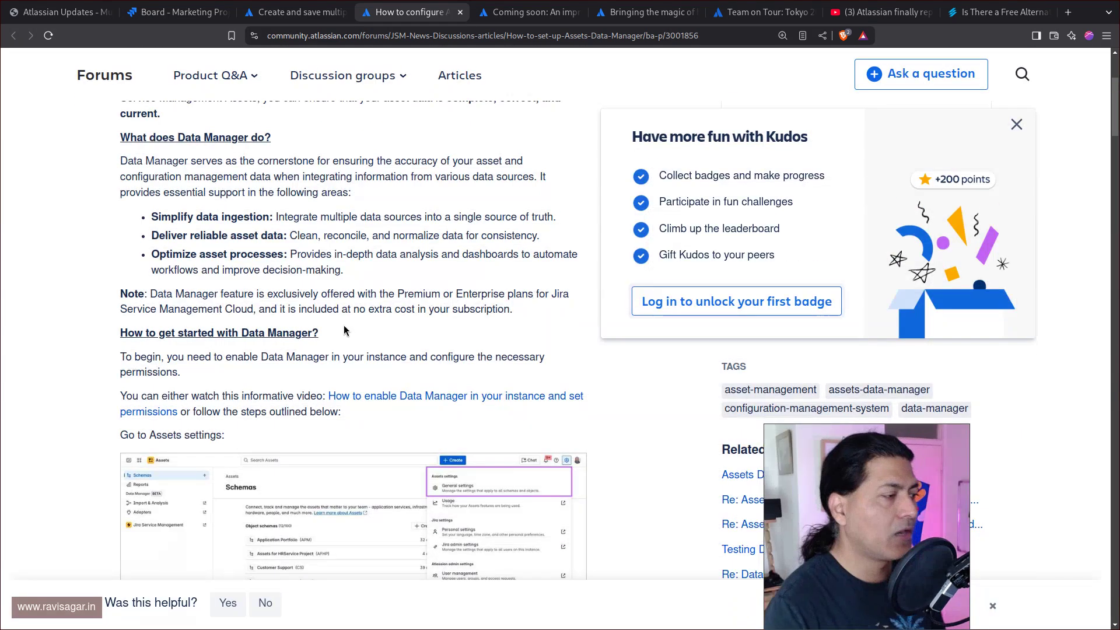
scroll(344, 326, up, 1)
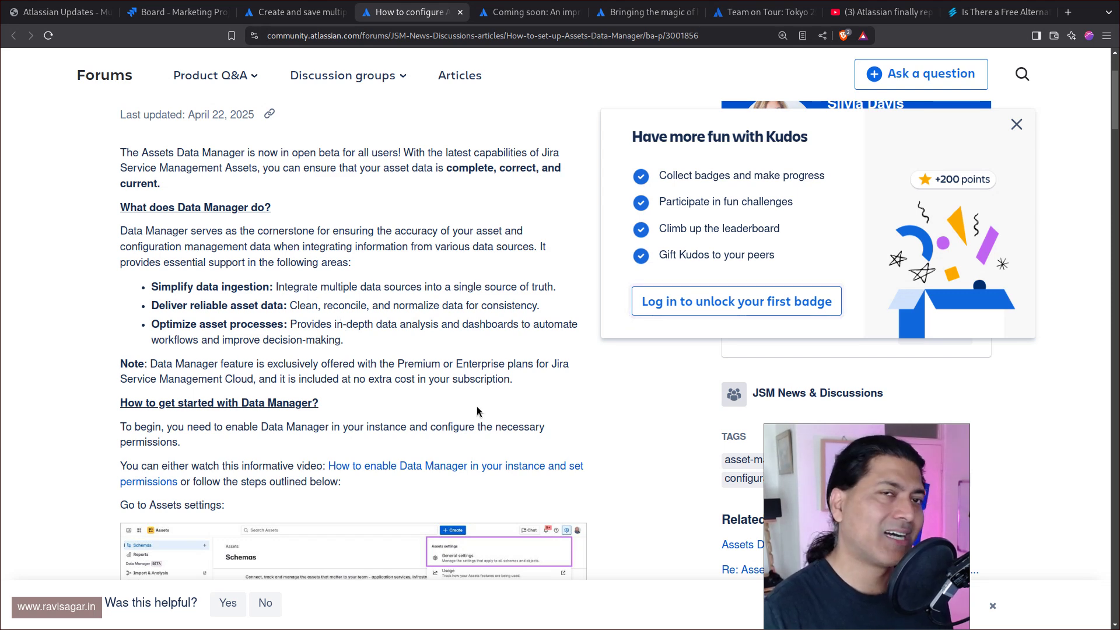
scroll(477, 412, down, 1)
scroll(477, 412, down, 1)
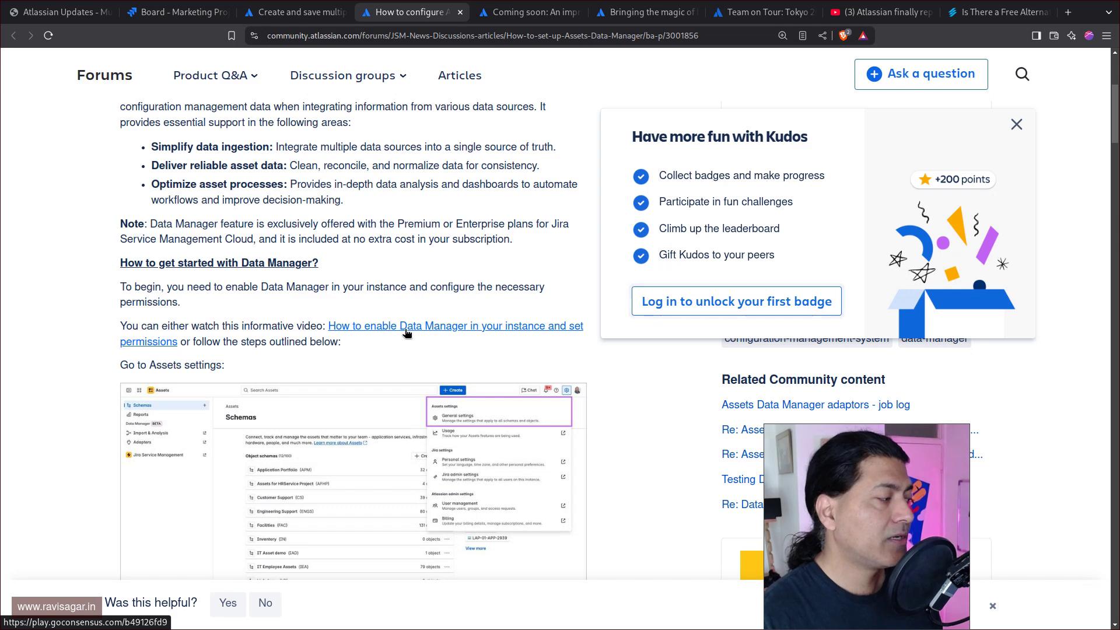
scroll(406, 333, down, 10)
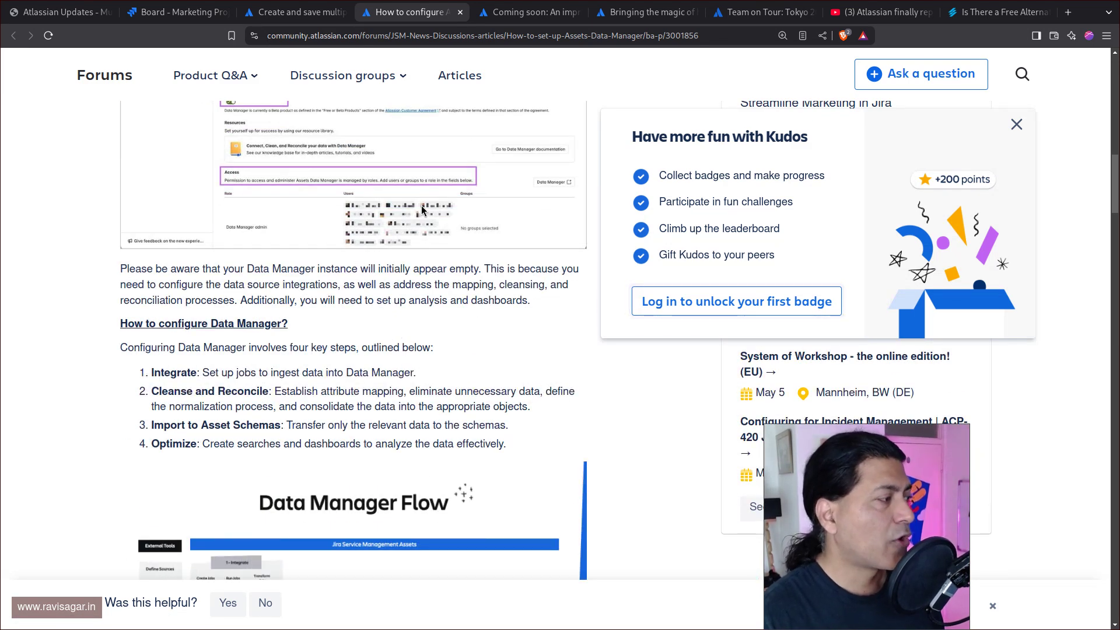
scroll(413, 304, down, 5)
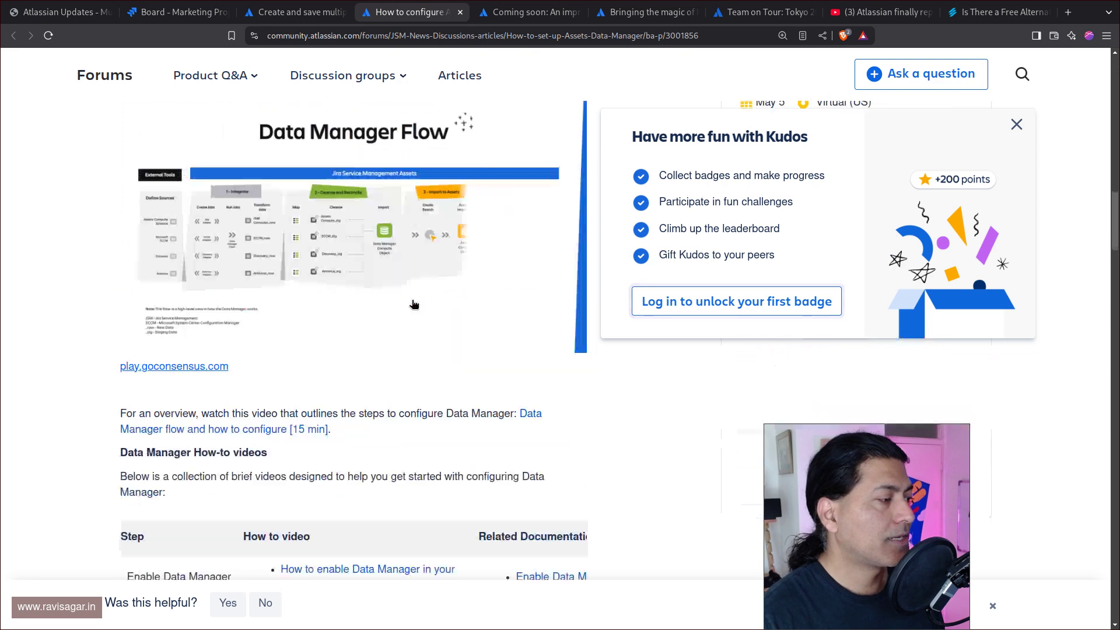
scroll(413, 304, down, 1)
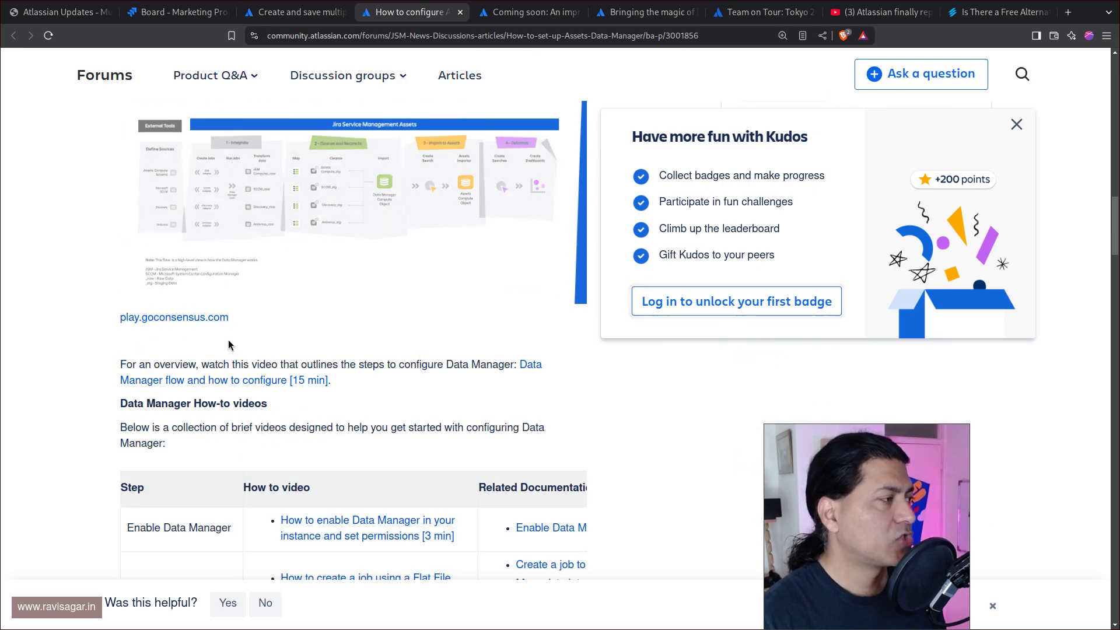
Dismiss the Kudos pop-up, examine the Data Manager how-to video table, and review the article's introduction and plan availability note
scroll(220, 370, down, 2)
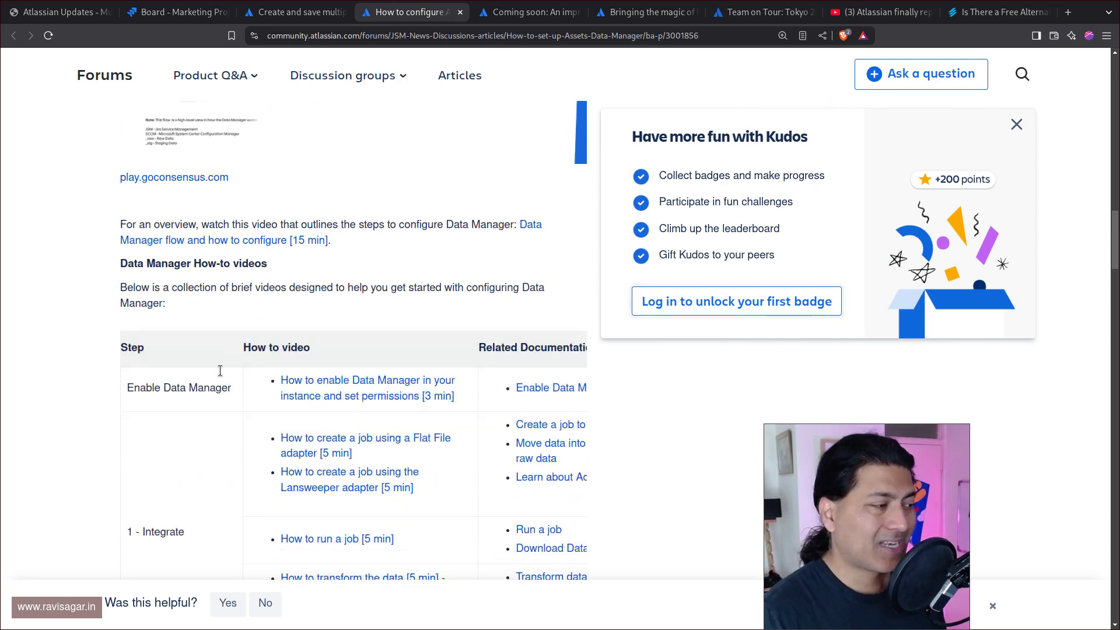
click(1016, 124)
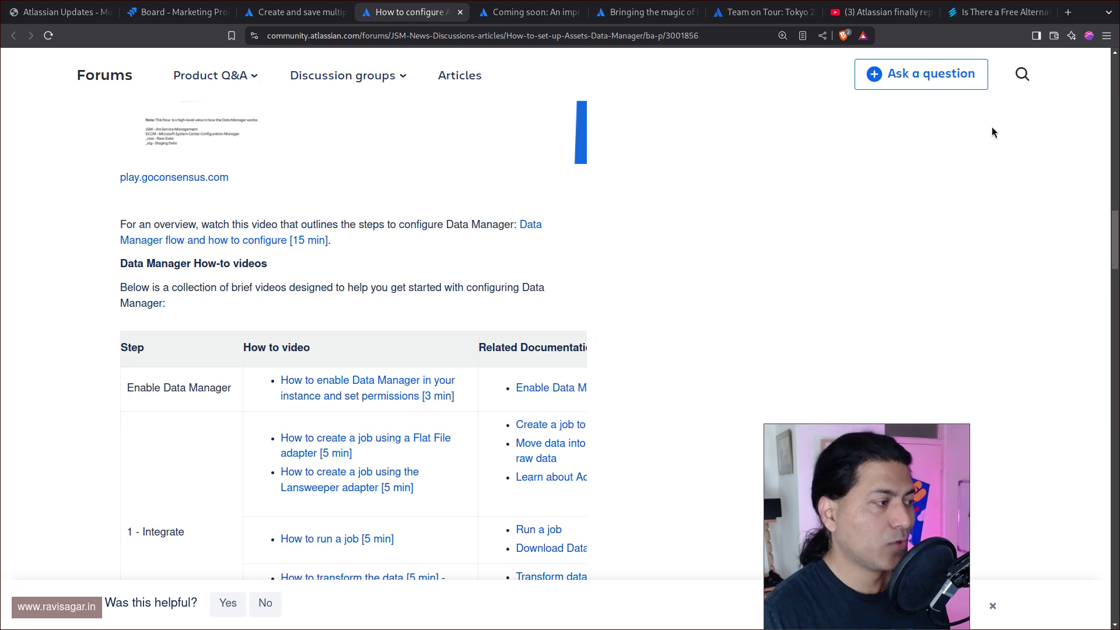
scroll(228, 356, down, 3)
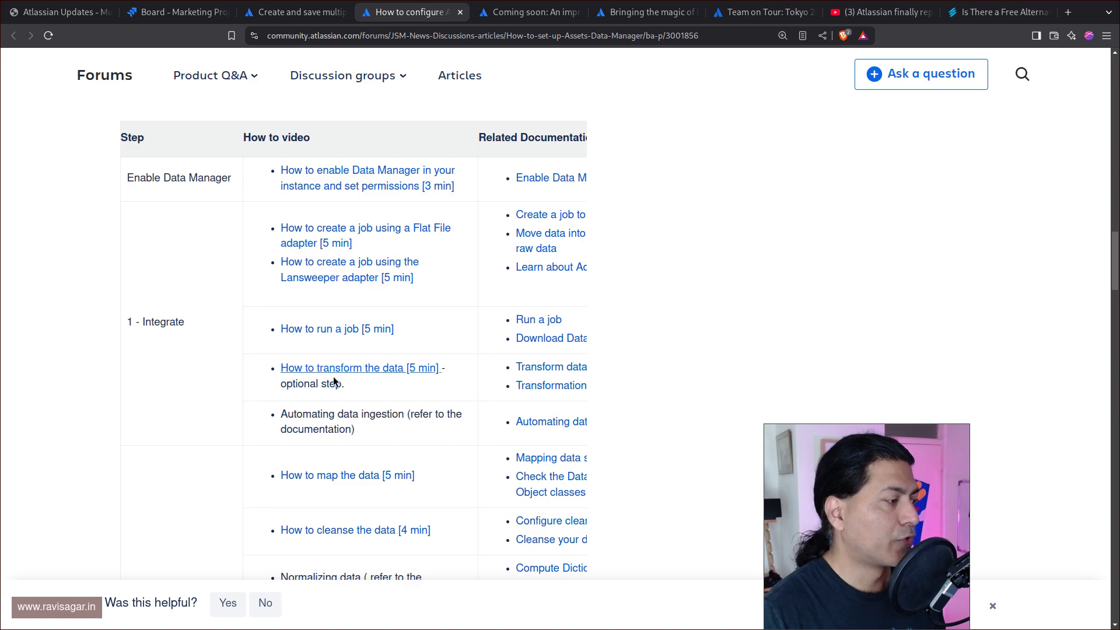
scroll(297, 399, down, 4)
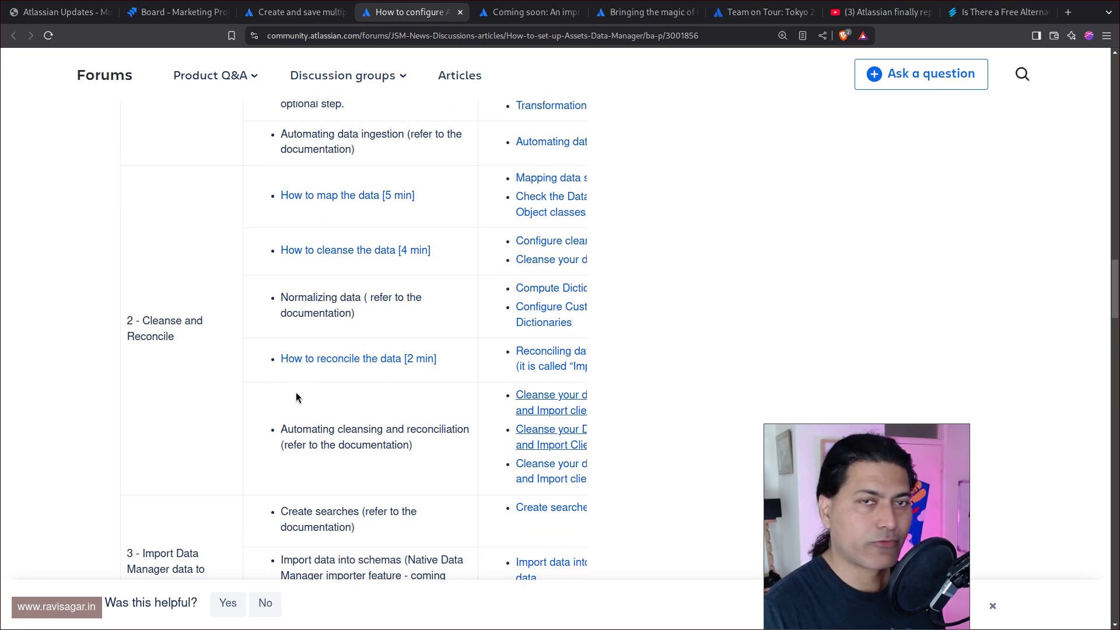
scroll(295, 392, up, 15)
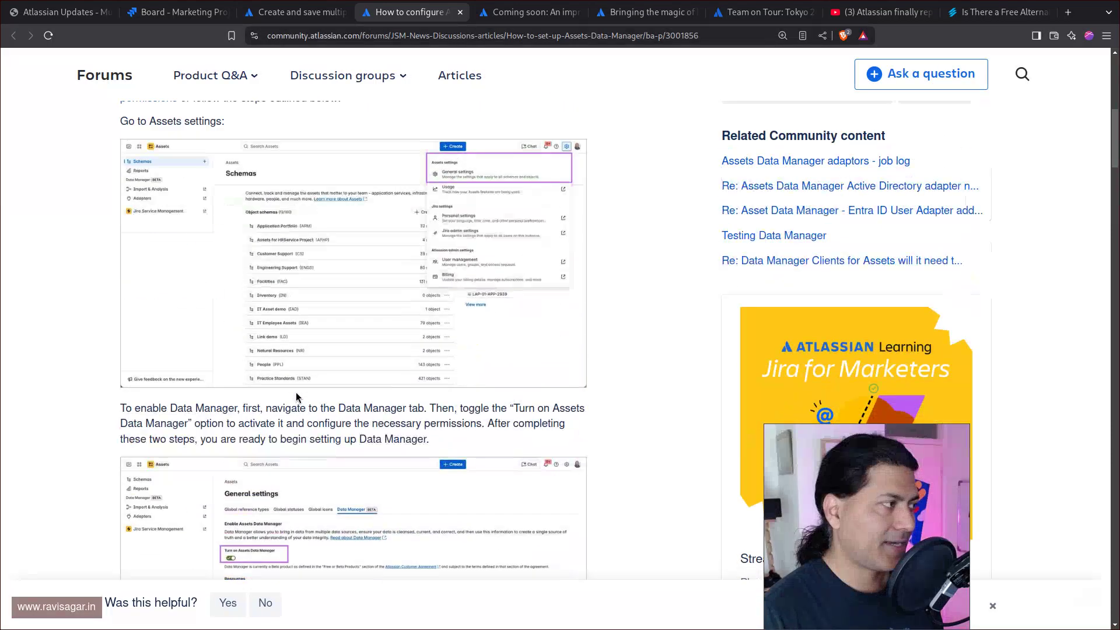
scroll(296, 392, up, 10)
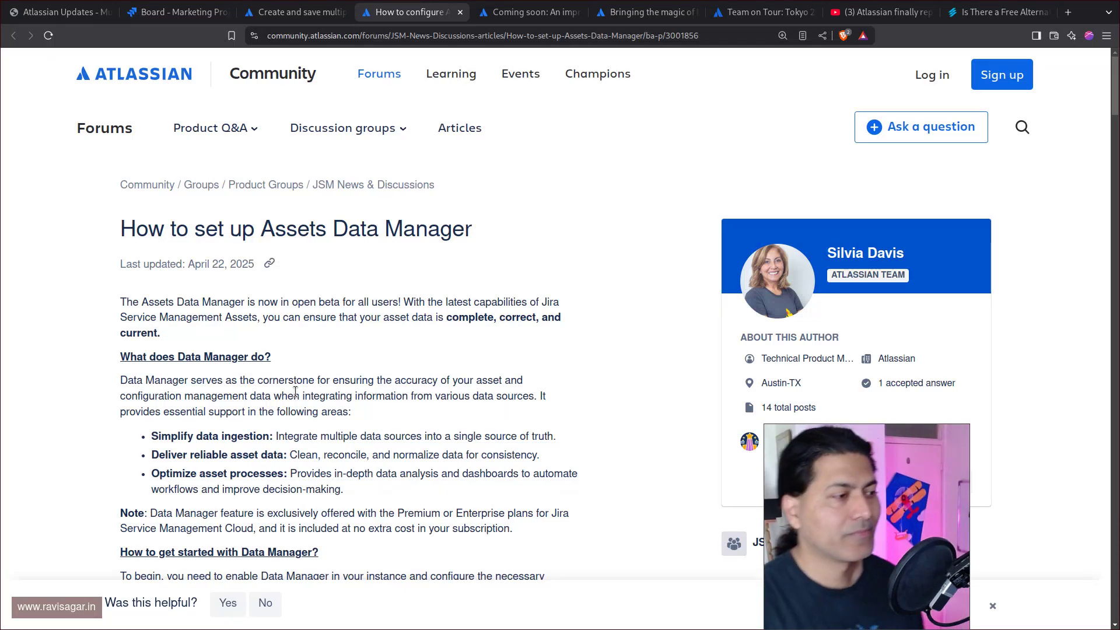
scroll(460, 359, down, 3)
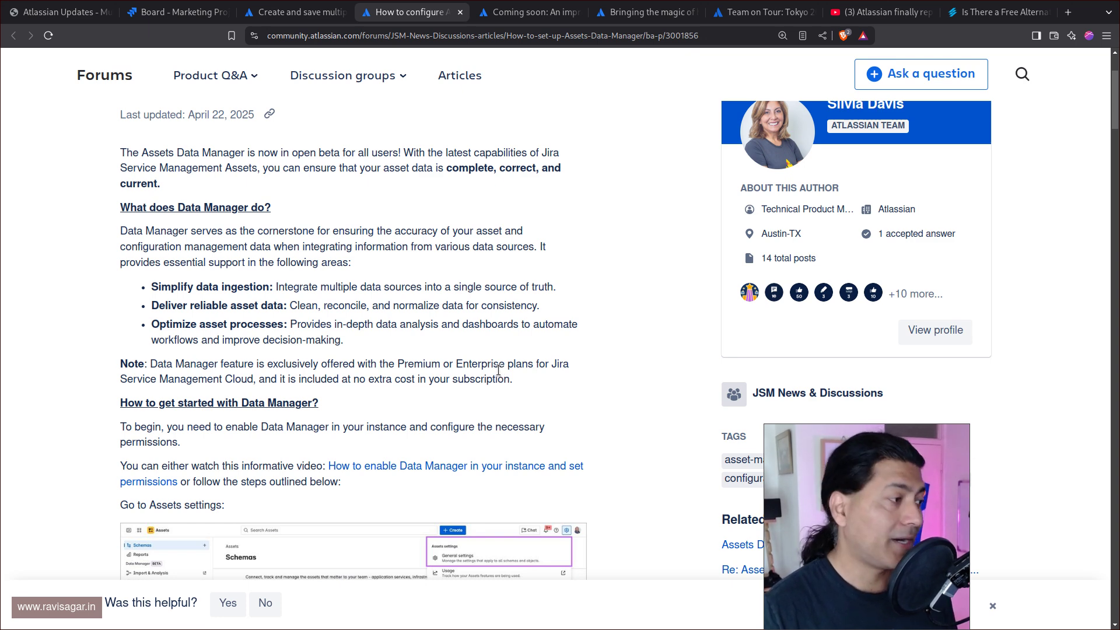
scroll(498, 370, up, 3)
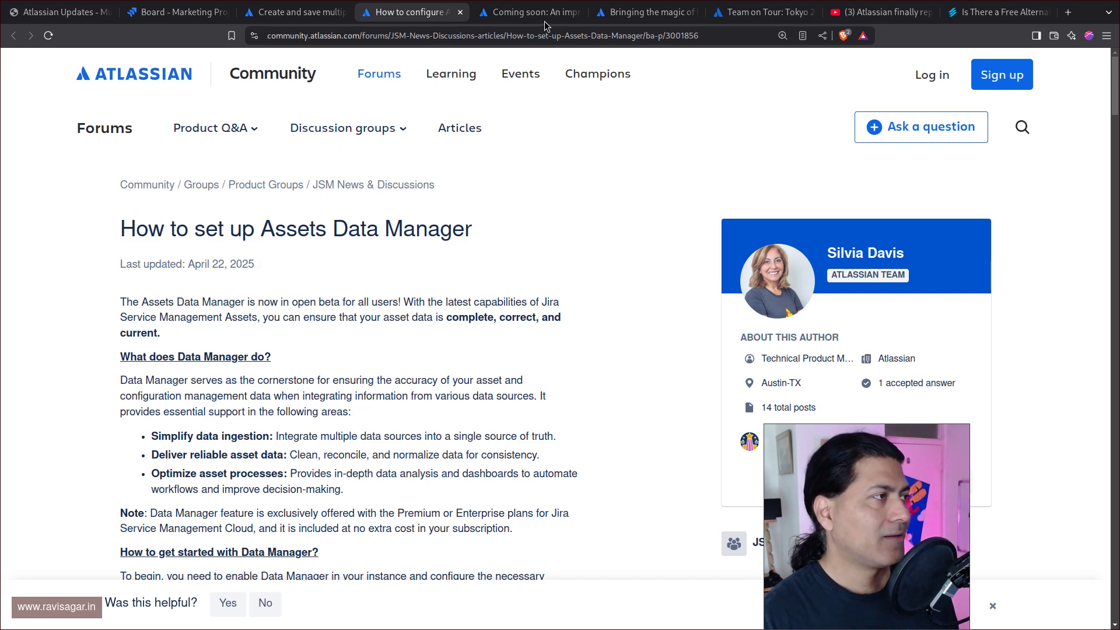
Open the article on the improved objective details panel, dismiss its Kudos pop-up, and compare the legacy and improved panels
click(528, 11)
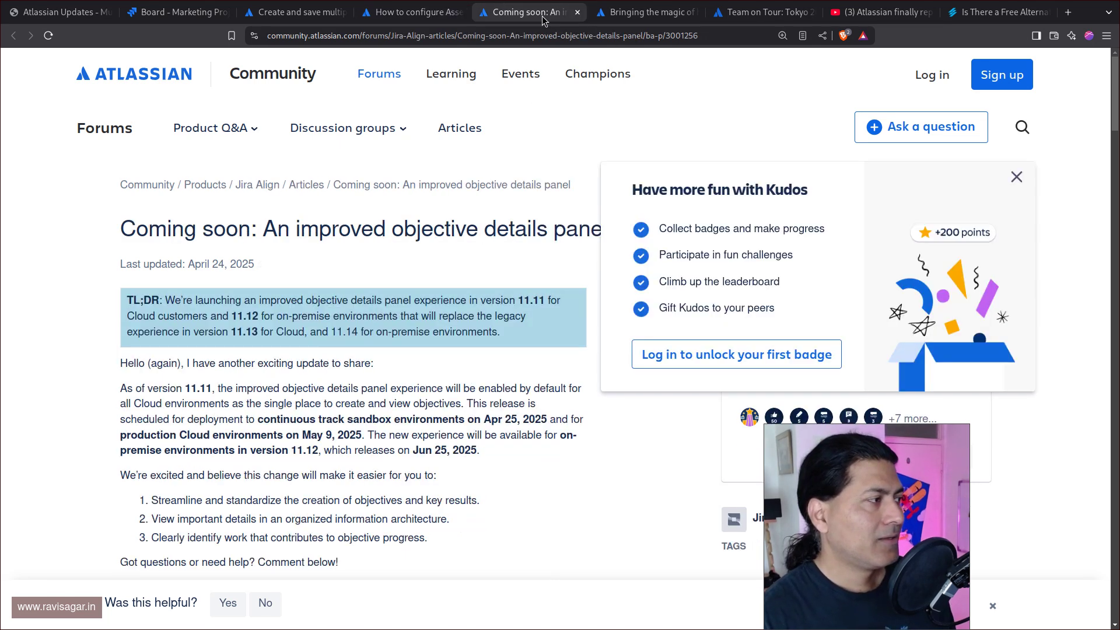
click(1016, 177)
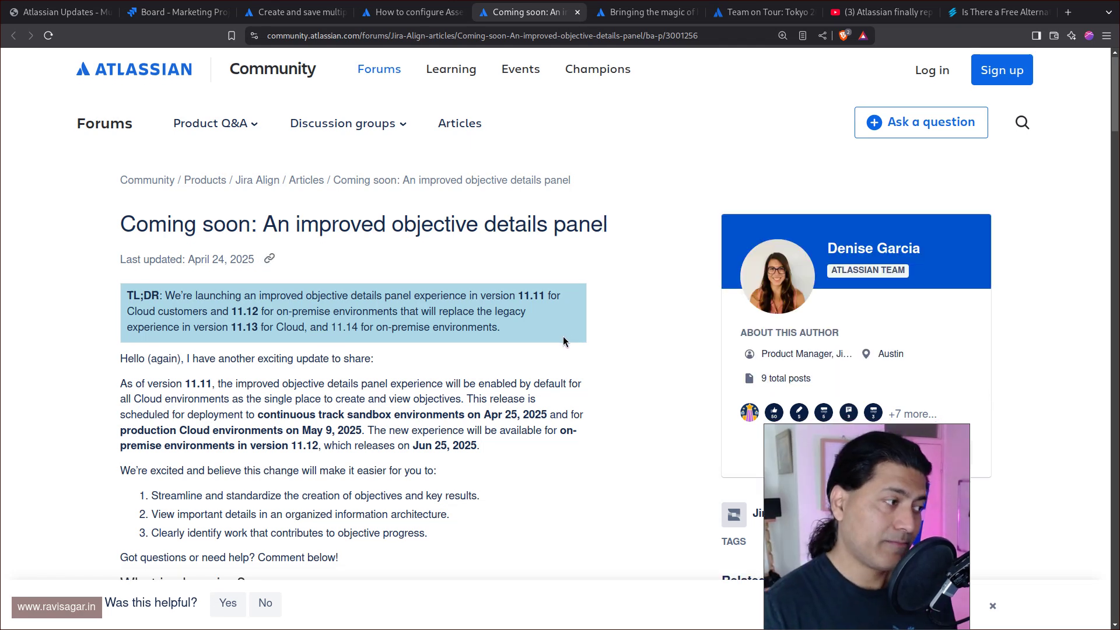
scroll(563, 341, down, 4)
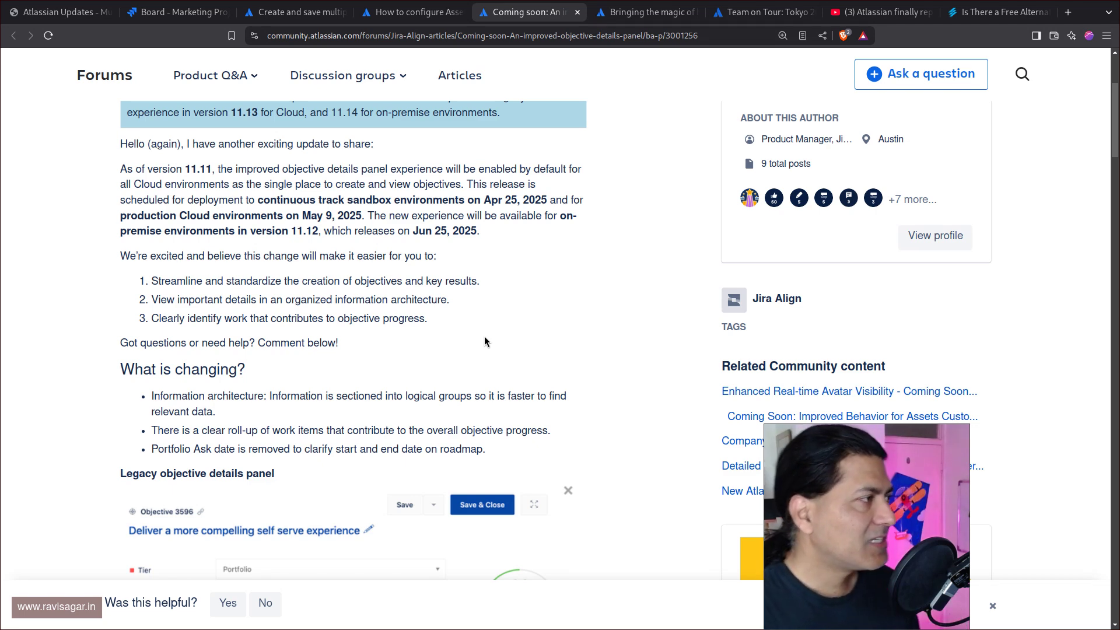
scroll(424, 338, up, 4)
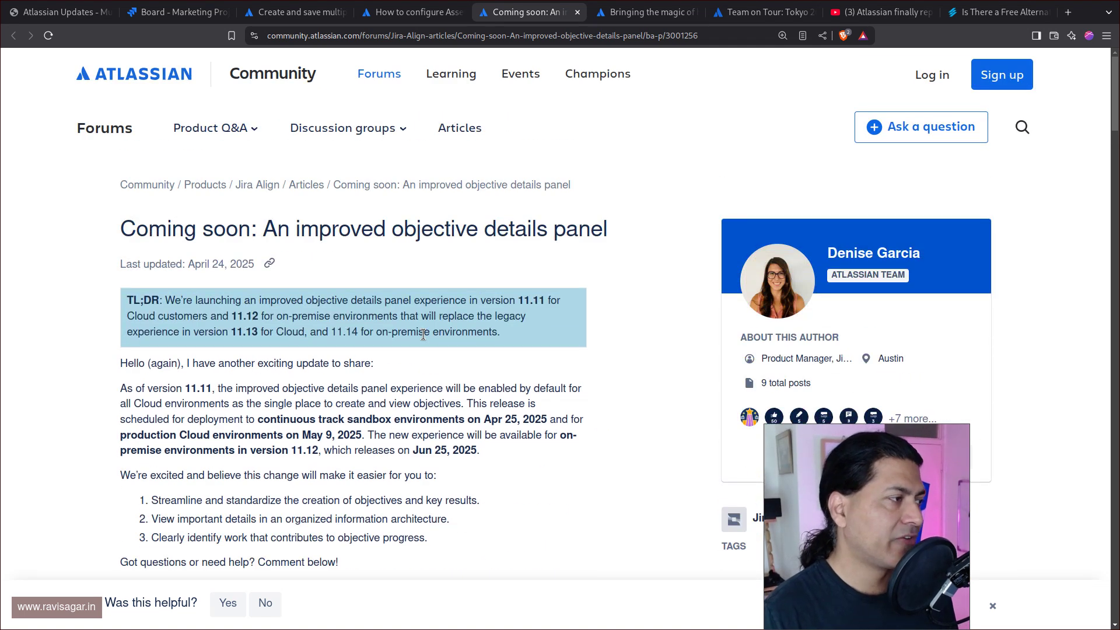
scroll(423, 336, down, 7)
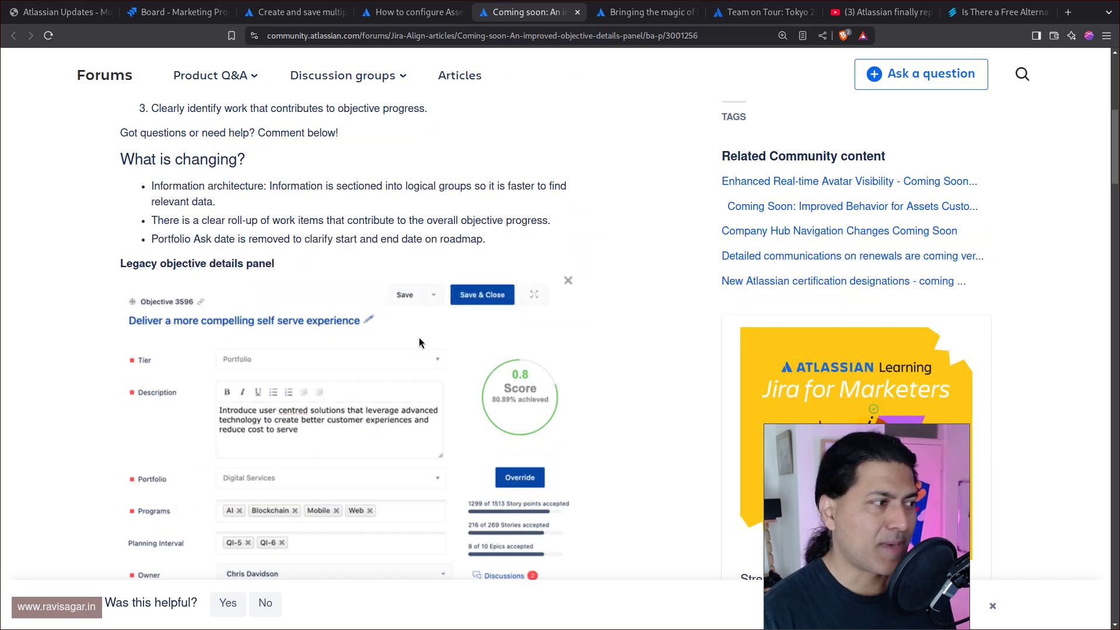
scroll(419, 342, down, 6)
scroll(418, 342, up, 3)
scroll(419, 342, down, 9)
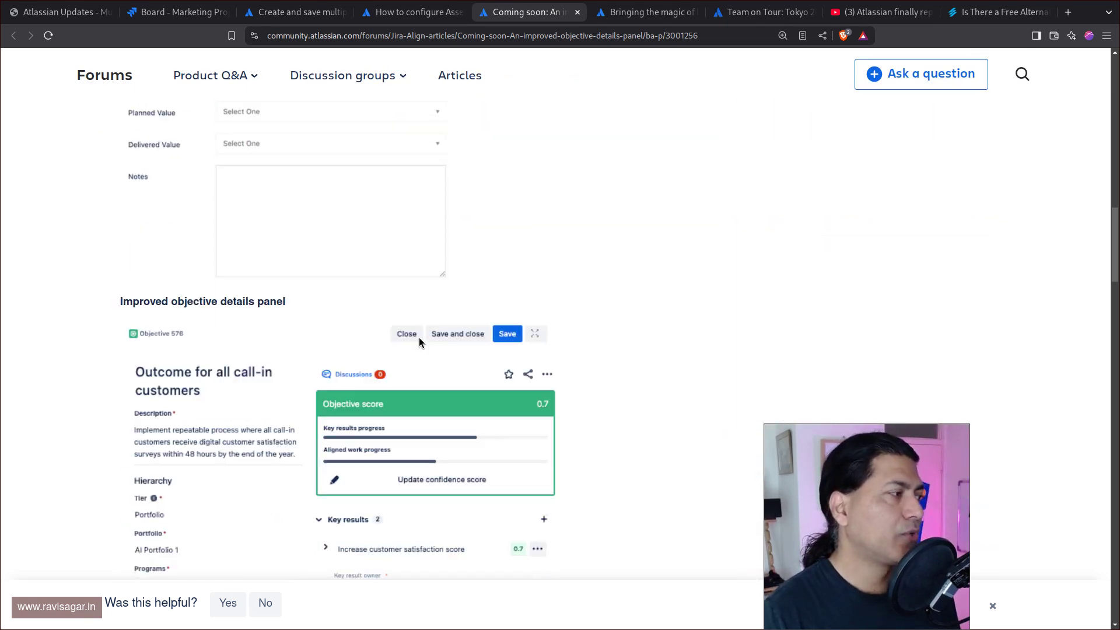
scroll(419, 342, down, 3)
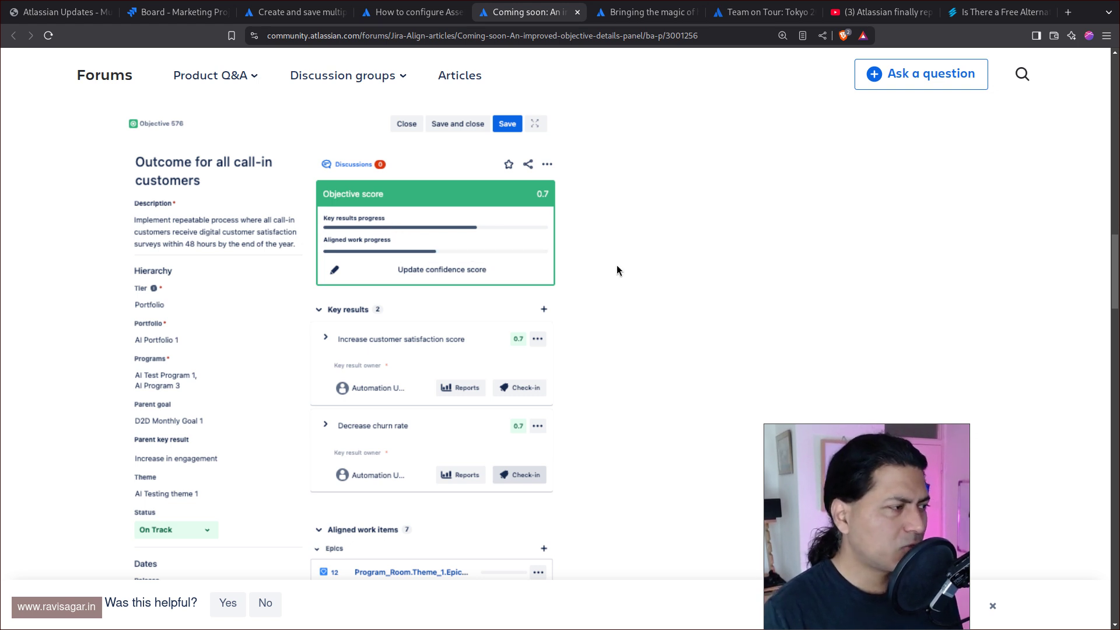
scroll(607, 266, down, 7)
scroll(590, 273, down, 9)
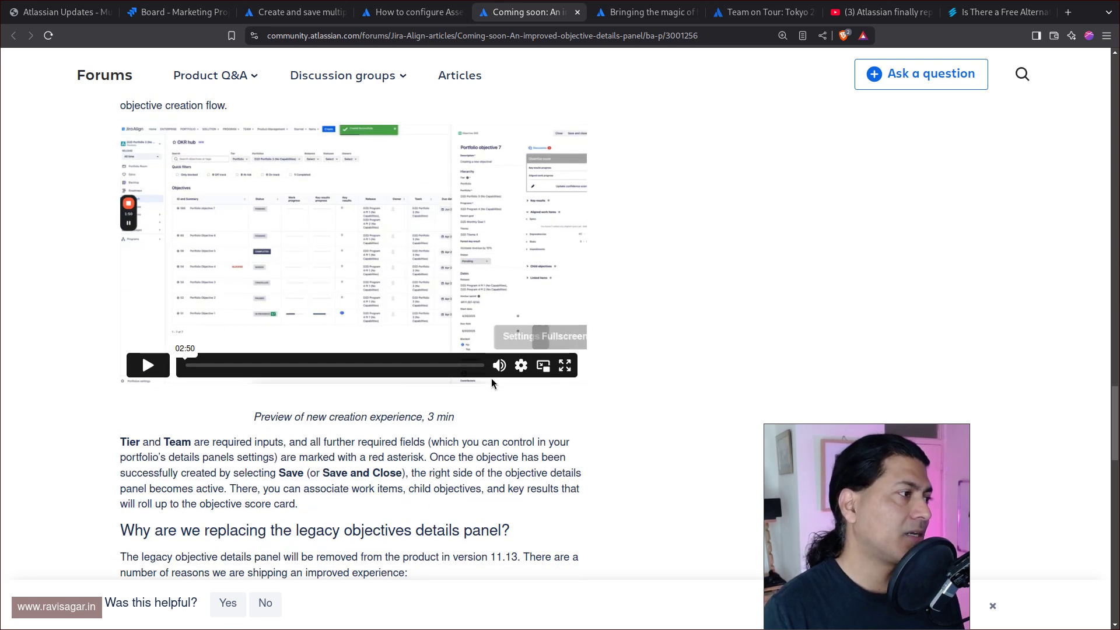
Play the objective creation preview video full screen from about 00:46, then exit full screen and pause it at 00:49
scroll(309, 471, up, 1)
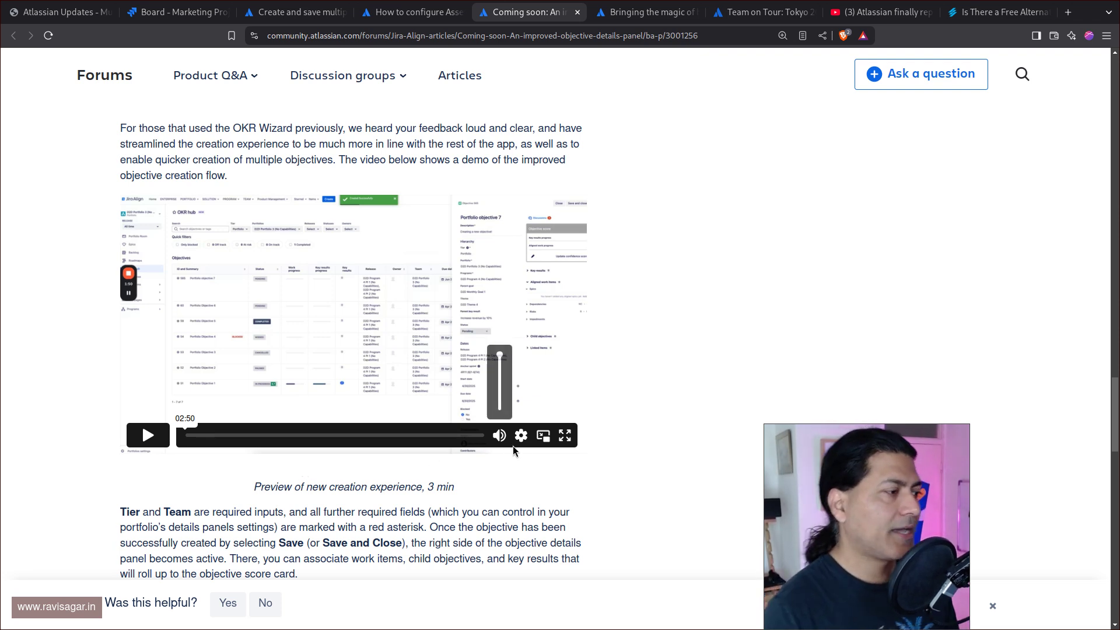
click(565, 436)
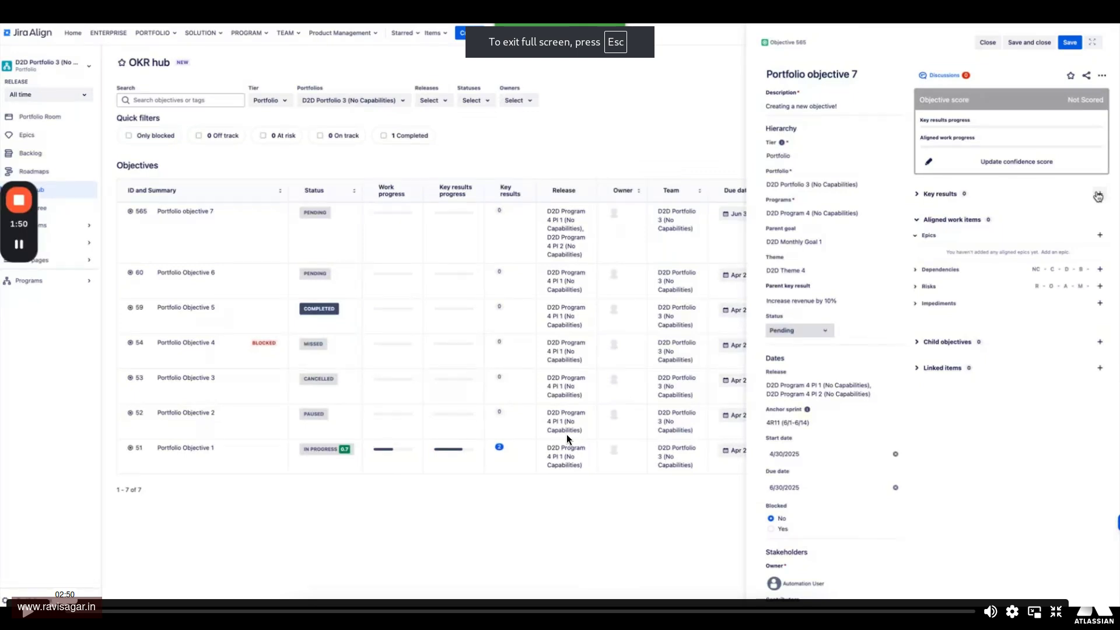
click(317, 612)
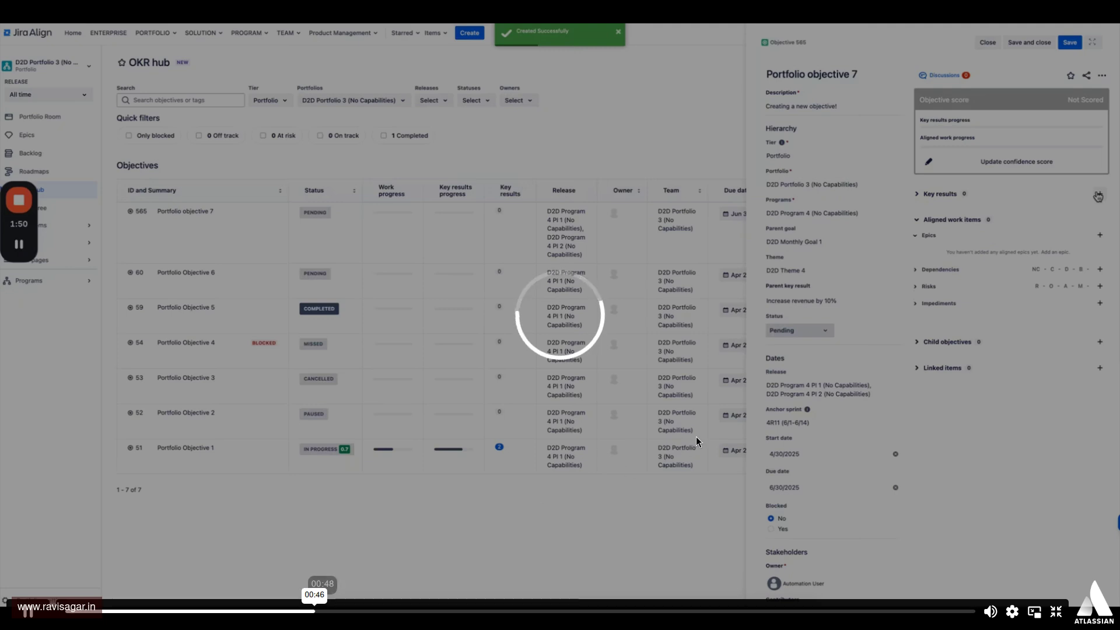
key(Escape)
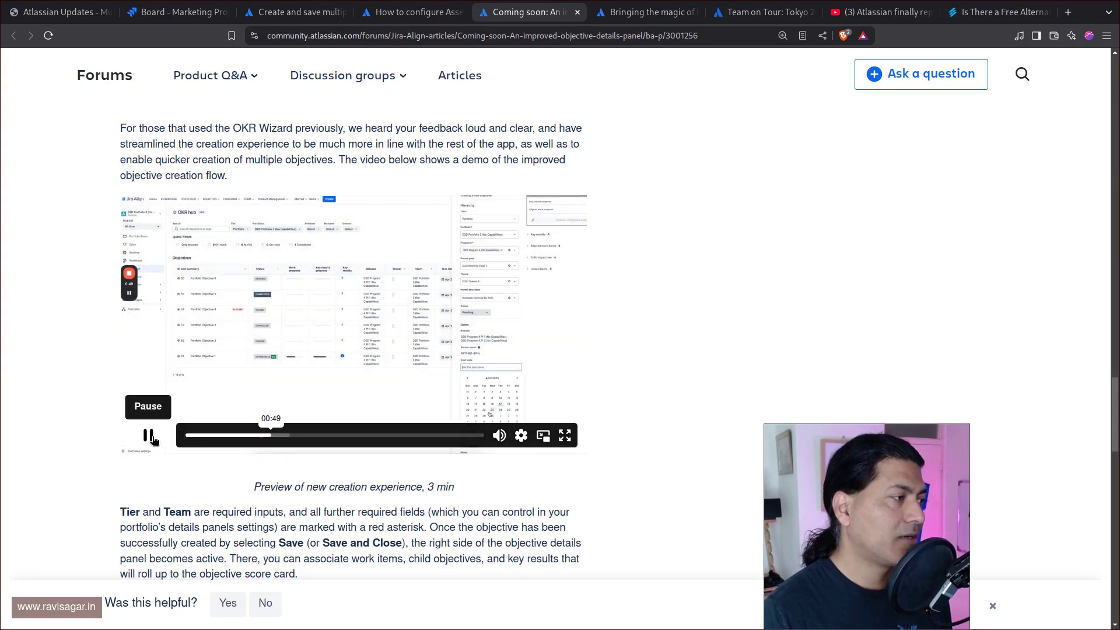
click(149, 437)
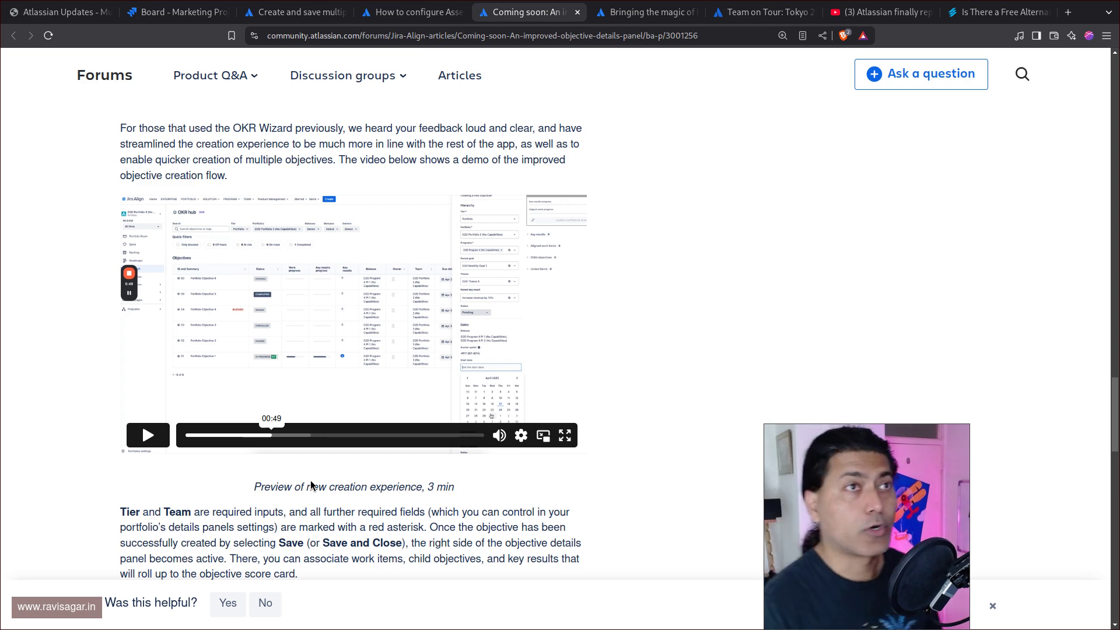
Read why the legacy objectives panel is being replaced, then highlight the introductory paragraph about the version 11.11 release schedule
scroll(281, 484, down, 5)
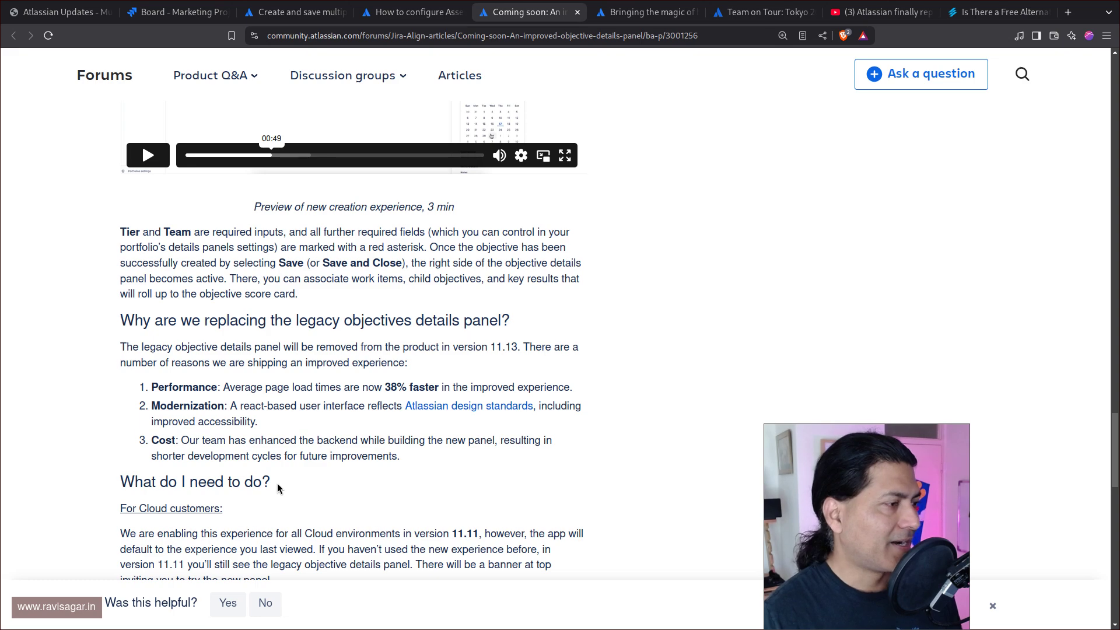
scroll(275, 490, up, 20)
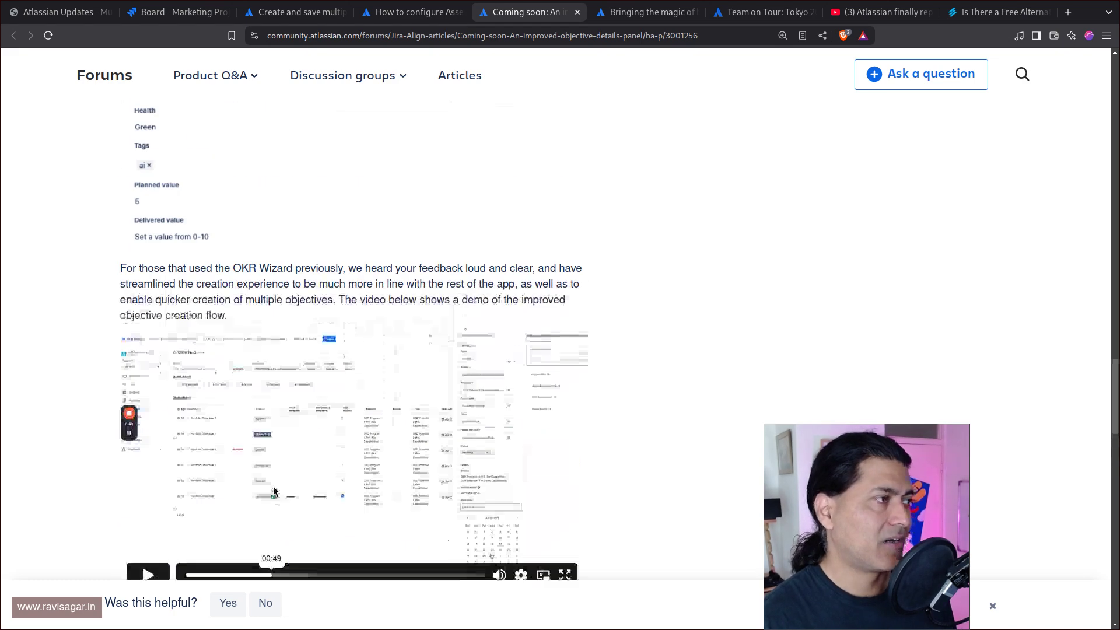
scroll(273, 488, up, 15)
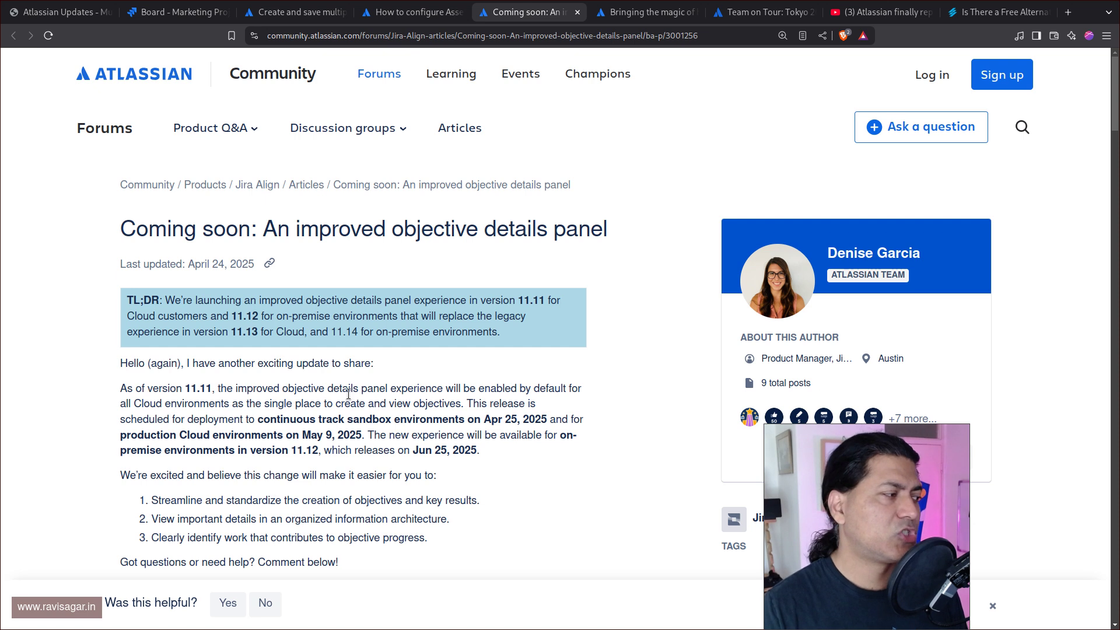
triple_click(320, 416)
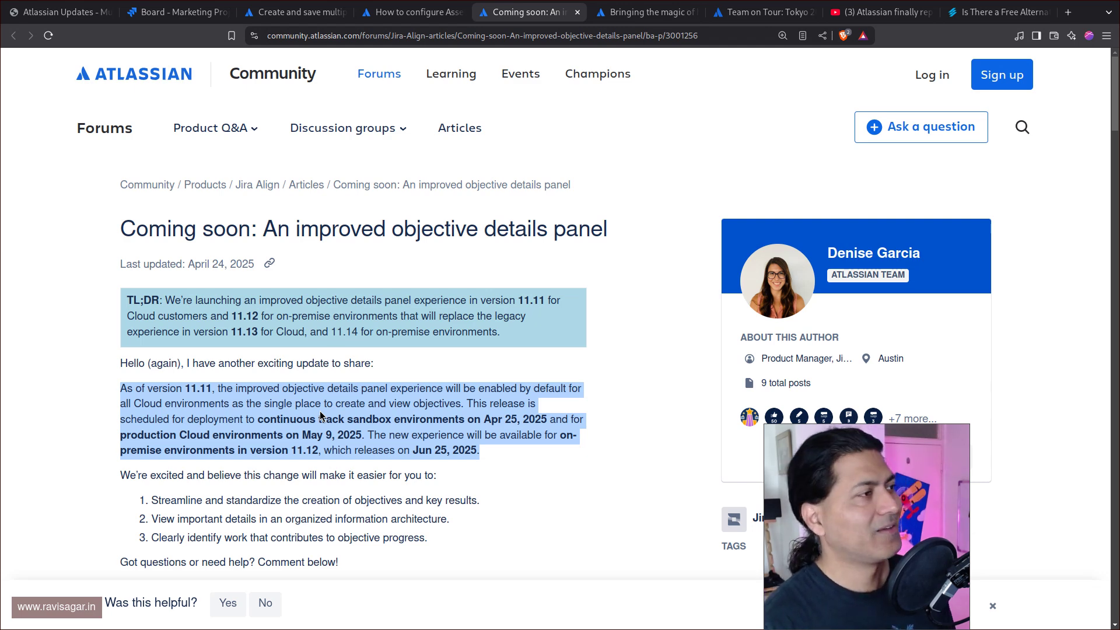
Read the opening of the human-AI collaboration announcement about Rovo, then check its summary on the Atlassian Updates page
click(642, 12)
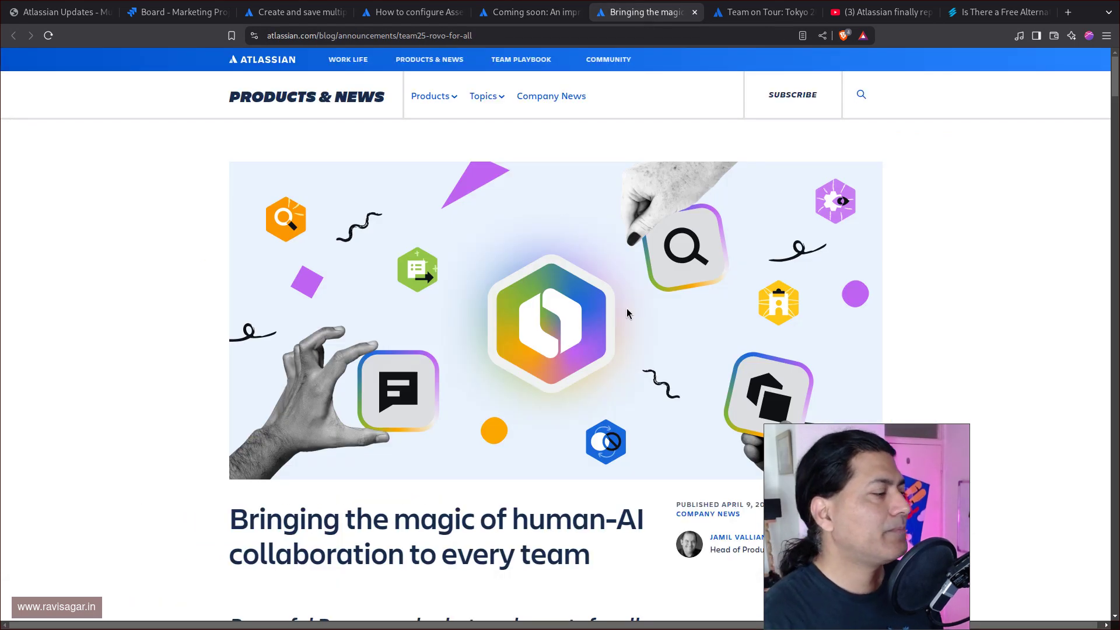
scroll(627, 309, down, 3)
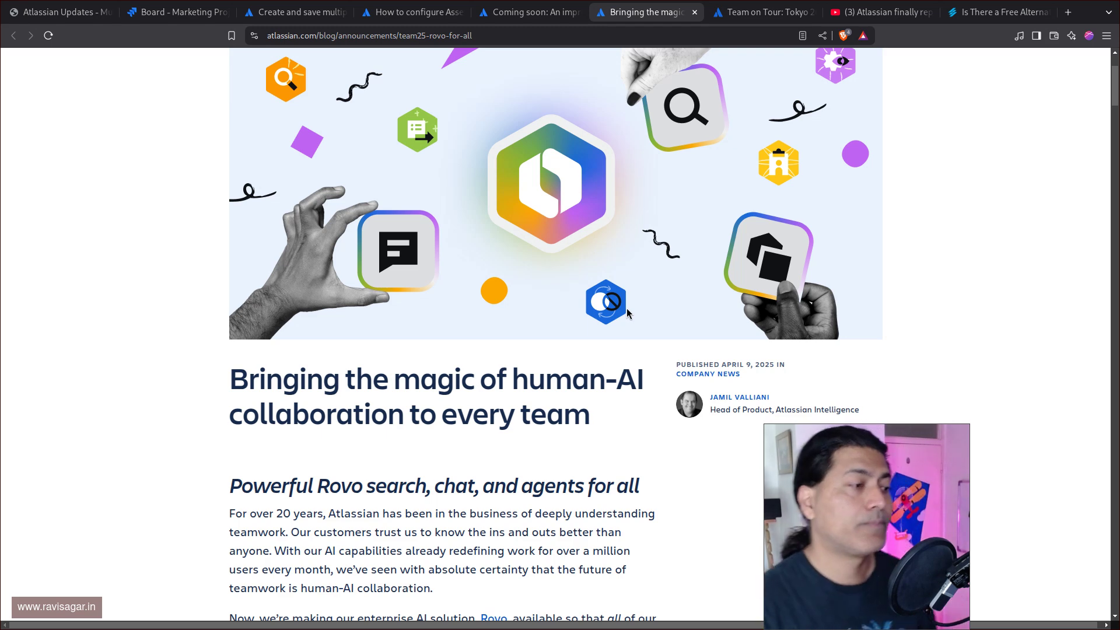
scroll(615, 316, down, 1)
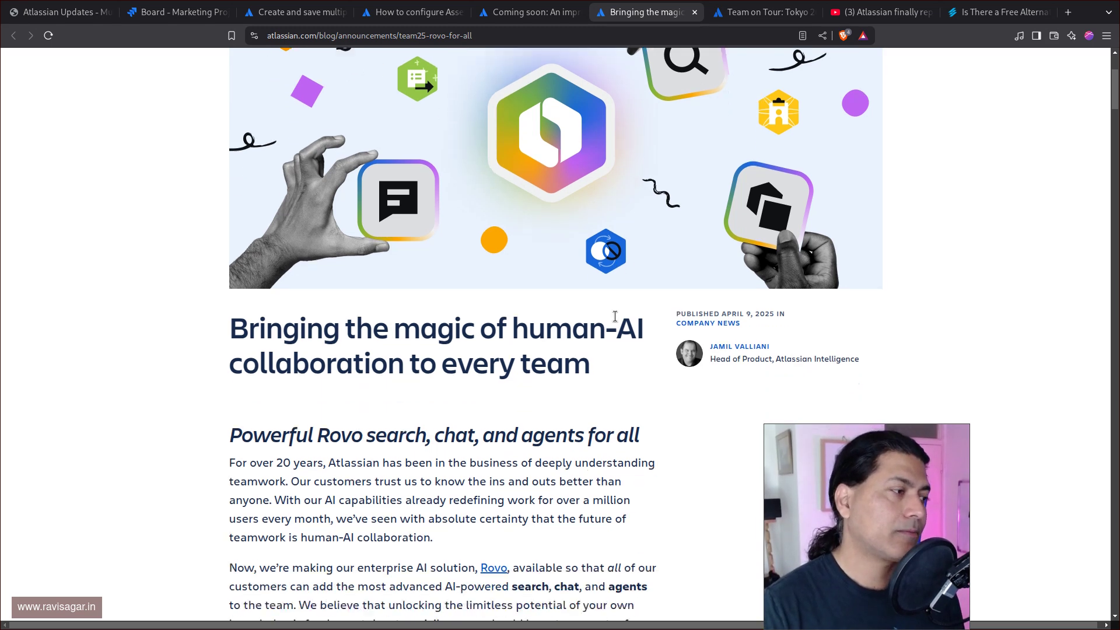
scroll(614, 316, down, 3)
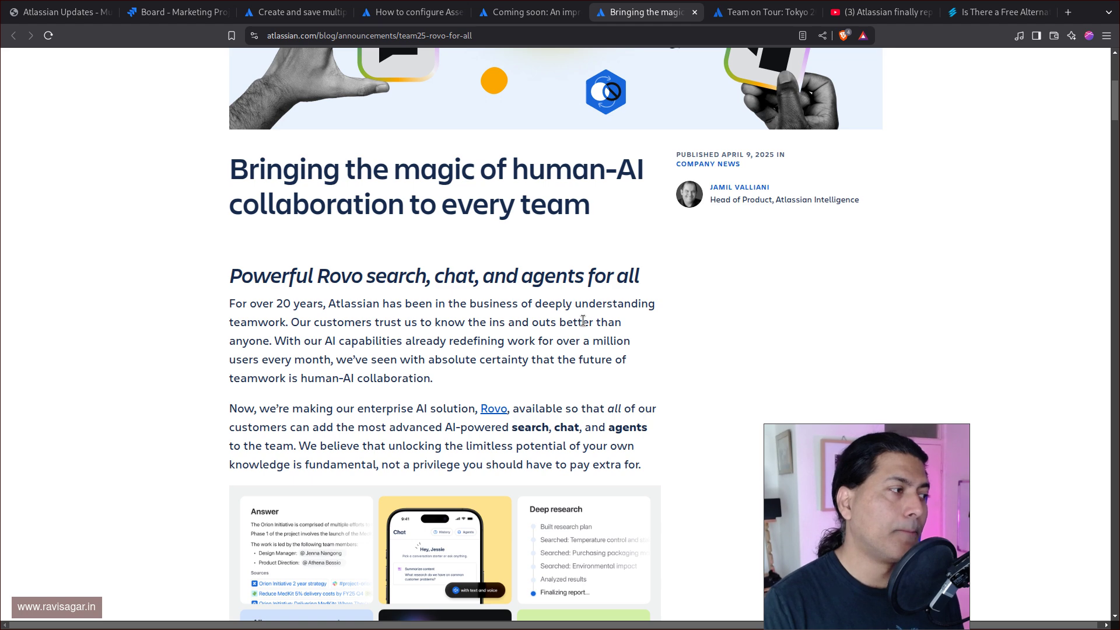
click(64, 12)
scroll(567, 373, down, 6)
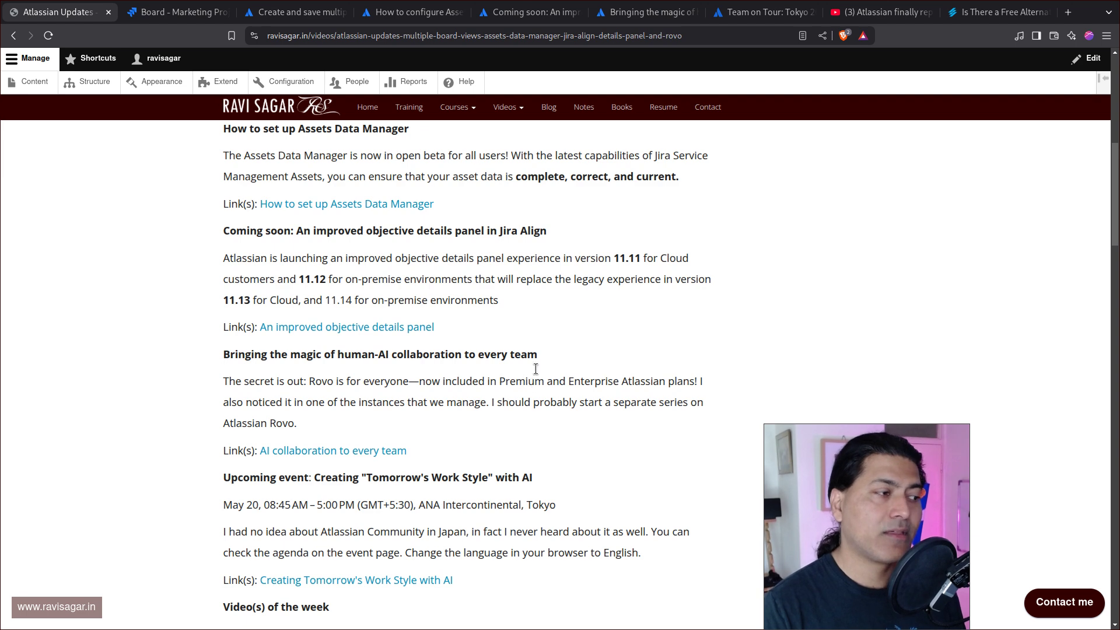
Bring up the Team on Tour Tokyo event page, check back on the Rovo announcement, and reload the event page
click(754, 13)
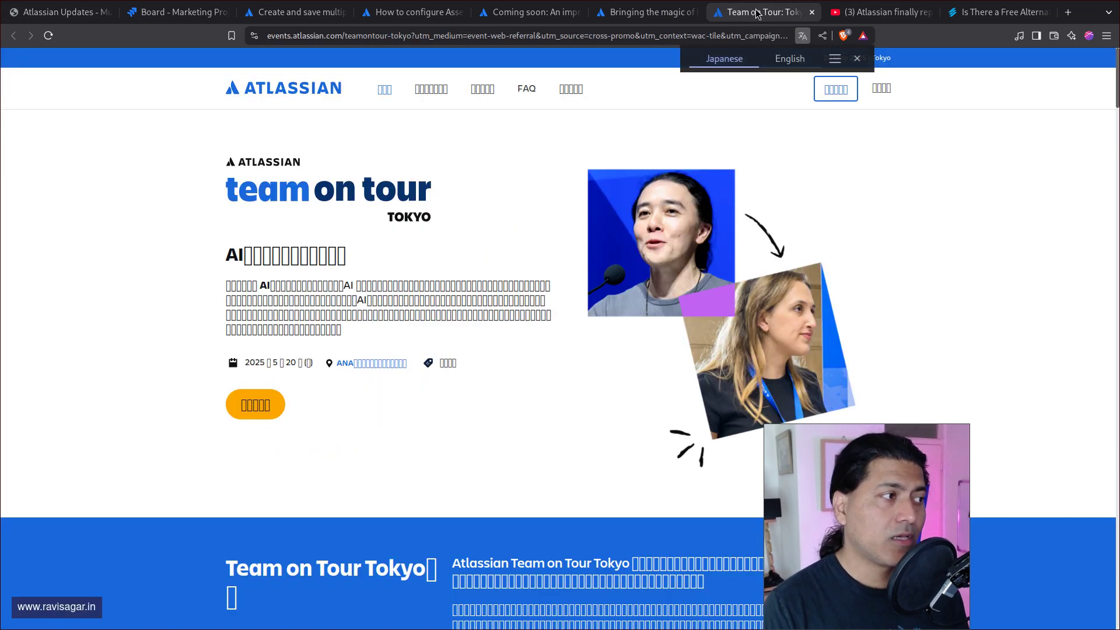
click(644, 12)
click(796, 21)
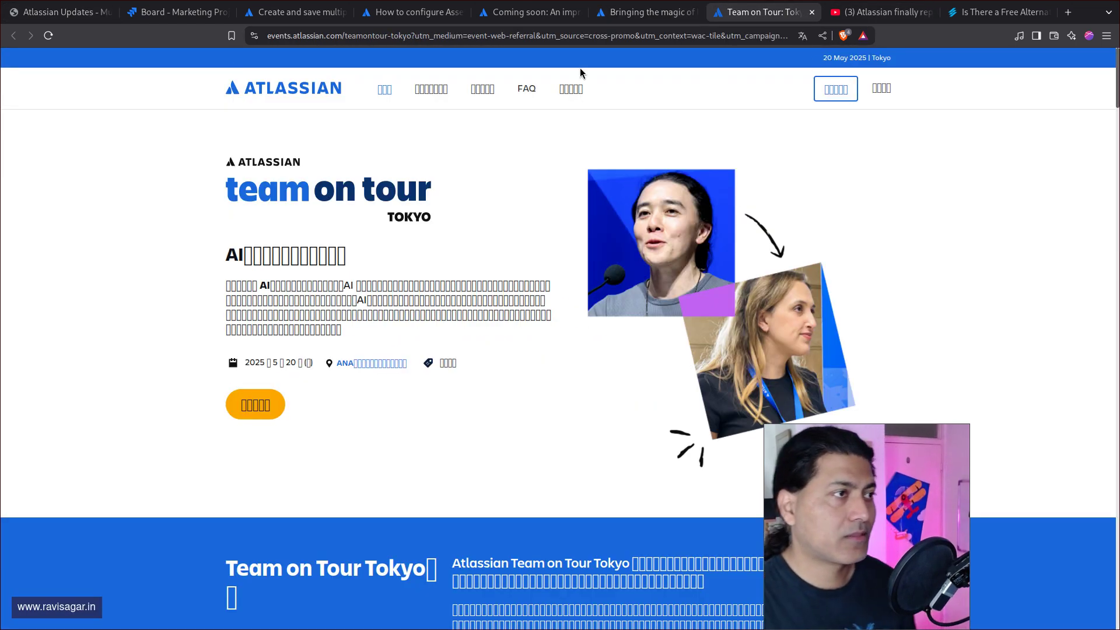
click(634, 12)
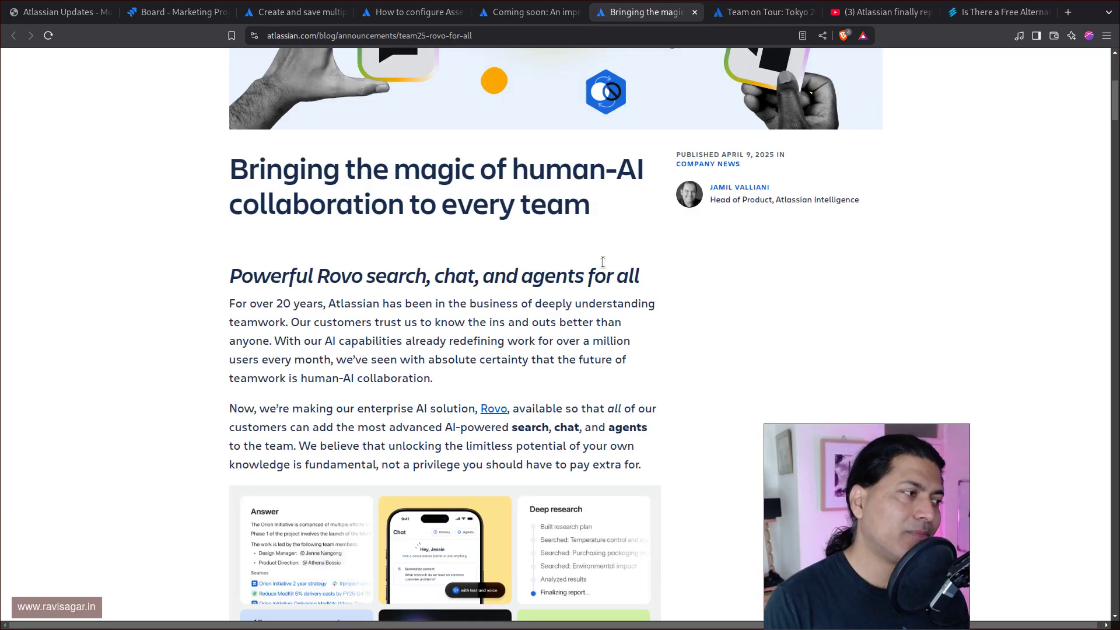
click(766, 17)
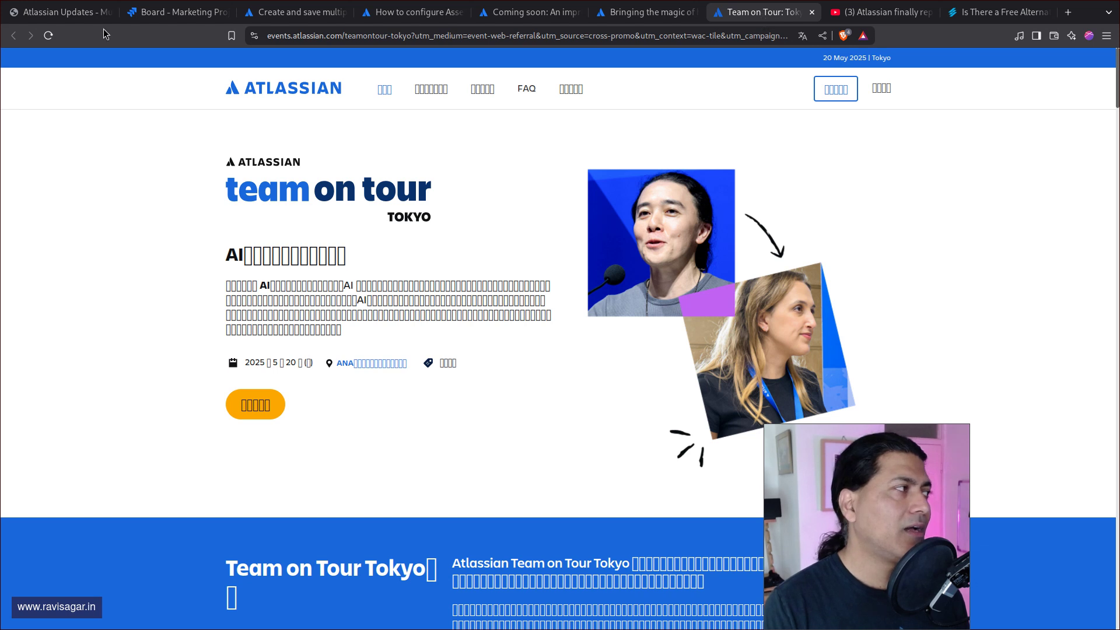
click(48, 36)
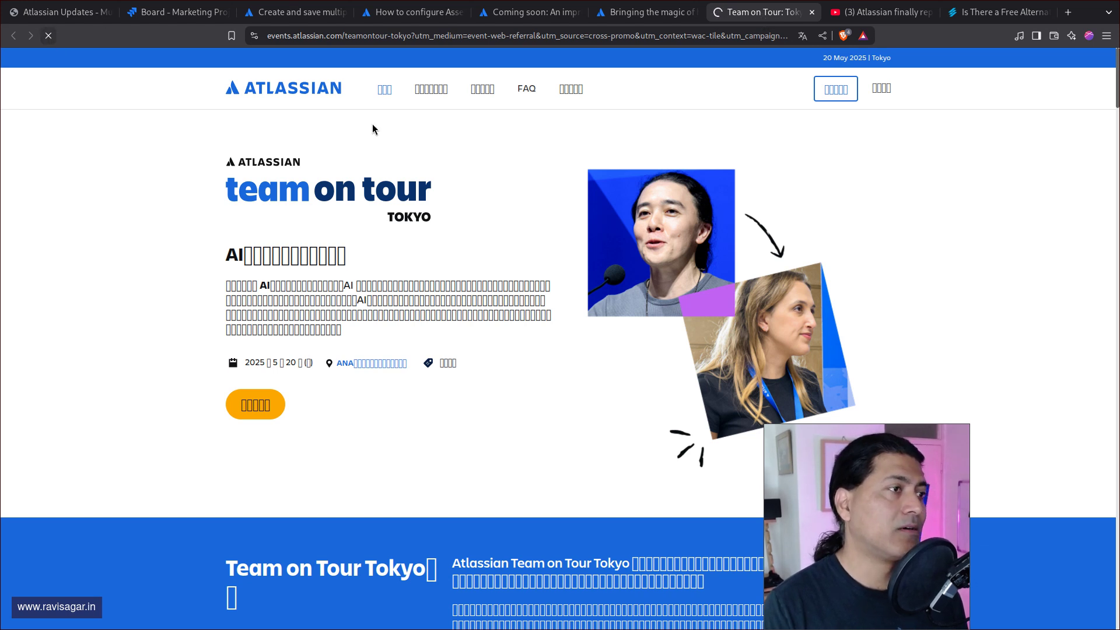
Return to the human-AI collaboration announcement and read its introduction to Rovo search, chat, and agents
click(624, 16)
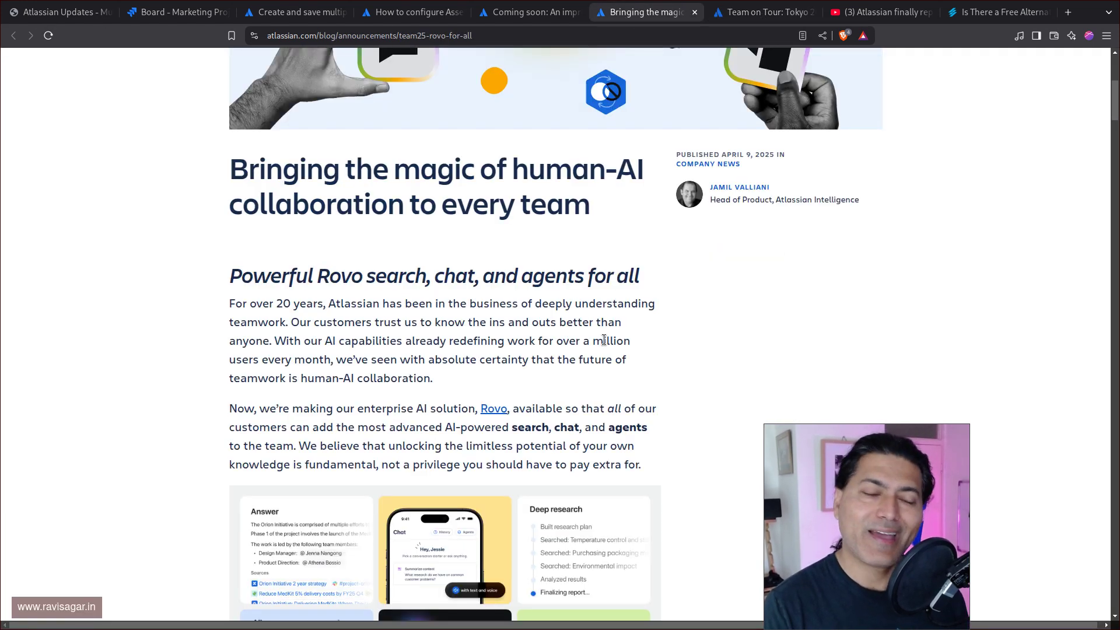
scroll(594, 352, down, 2)
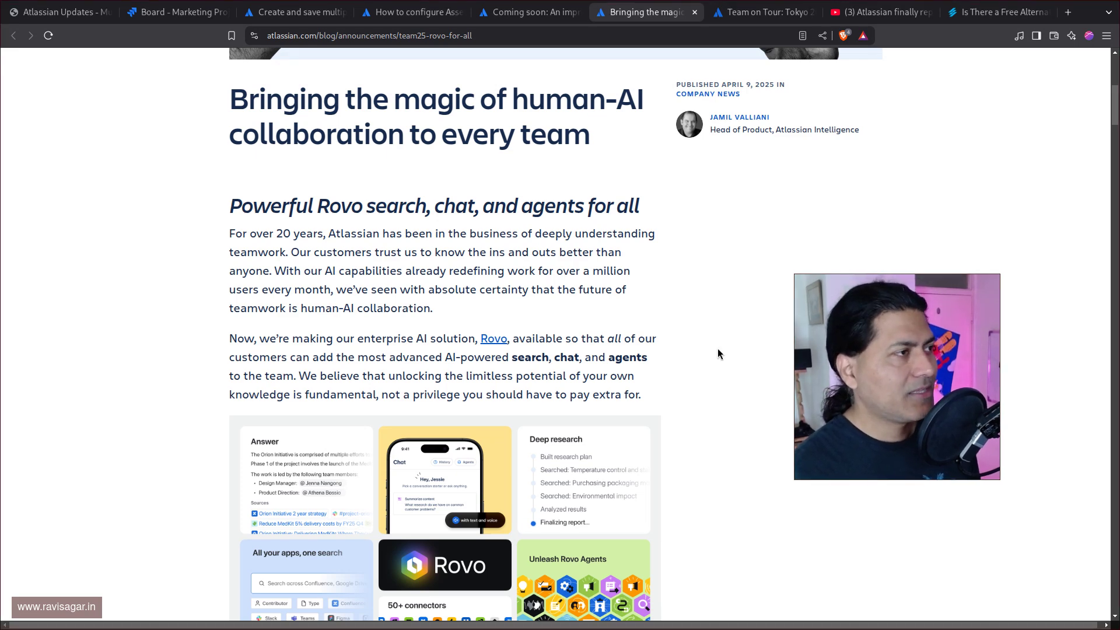
Skim the English version of the Team on Tour Tokyo page, from the event theme through its features to the timetable
key(ctrl+Tab)
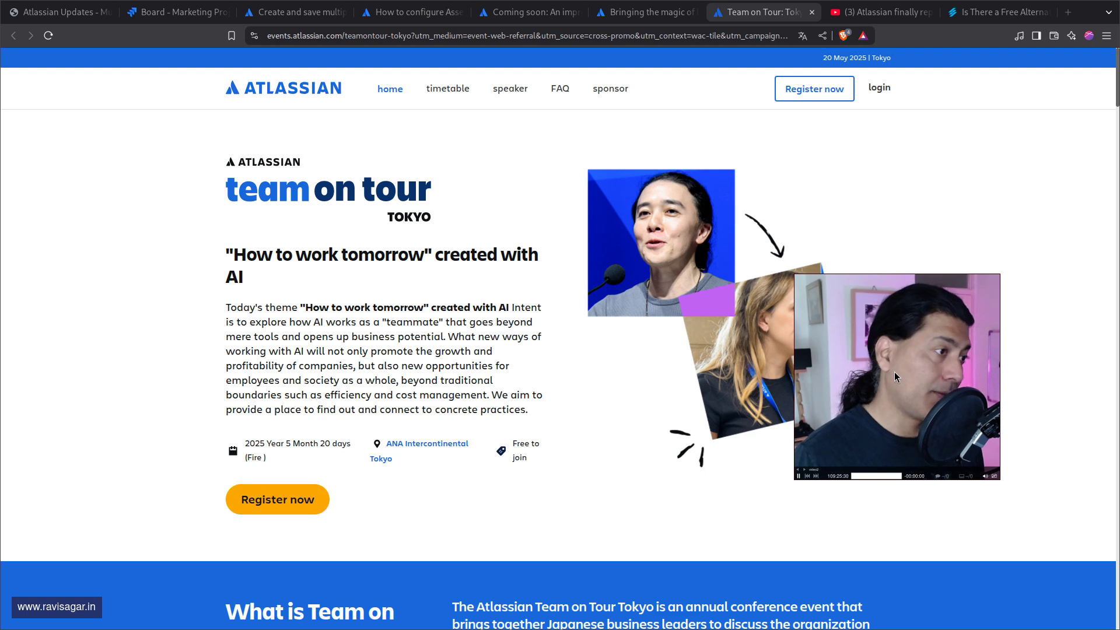
drag(894, 372, 895, 398)
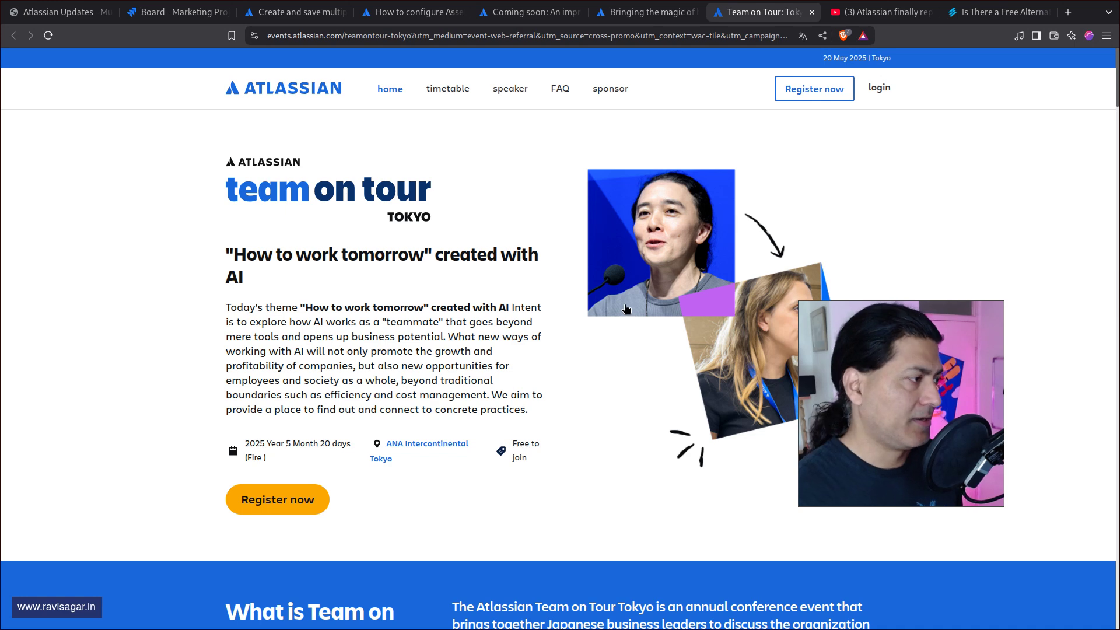
scroll(621, 308, down, 3)
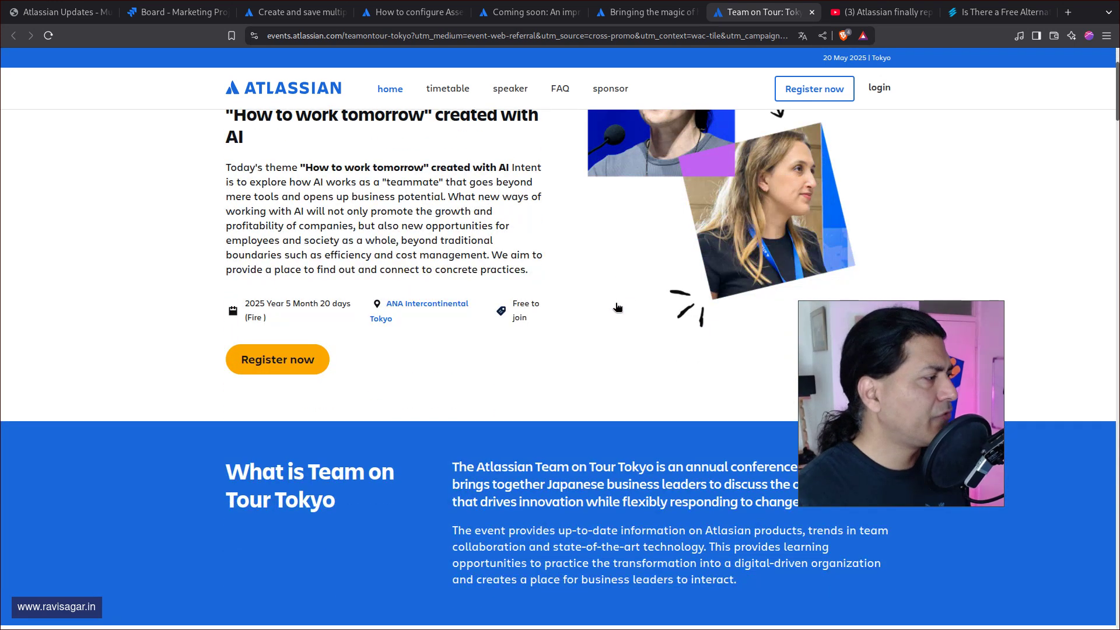
scroll(616, 305, down, 5)
scroll(618, 312, down, 7)
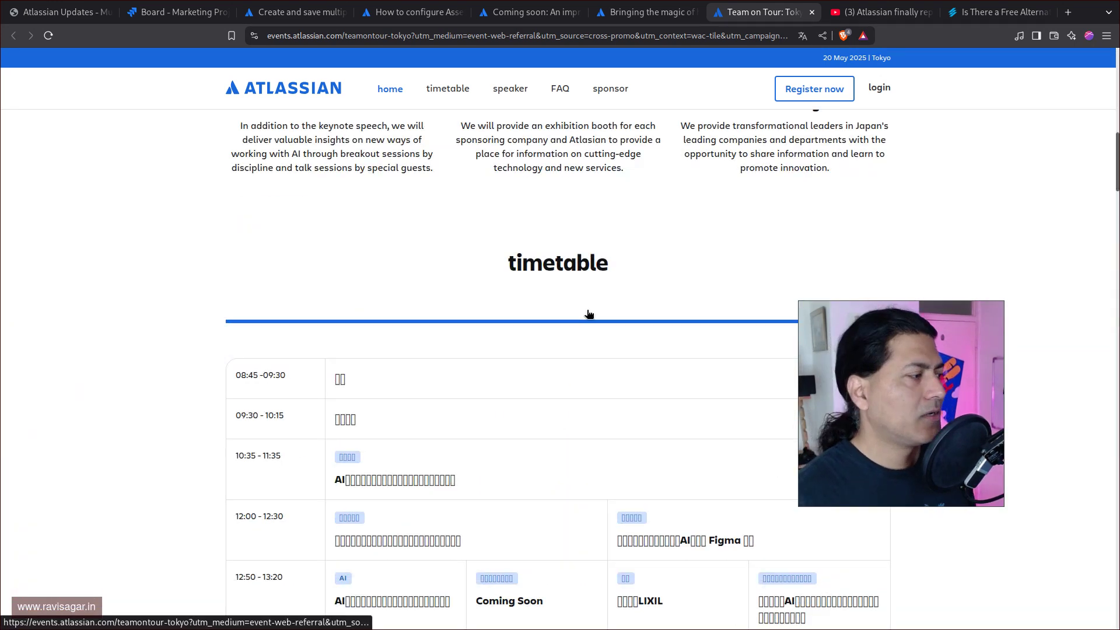
scroll(588, 314, down, 3)
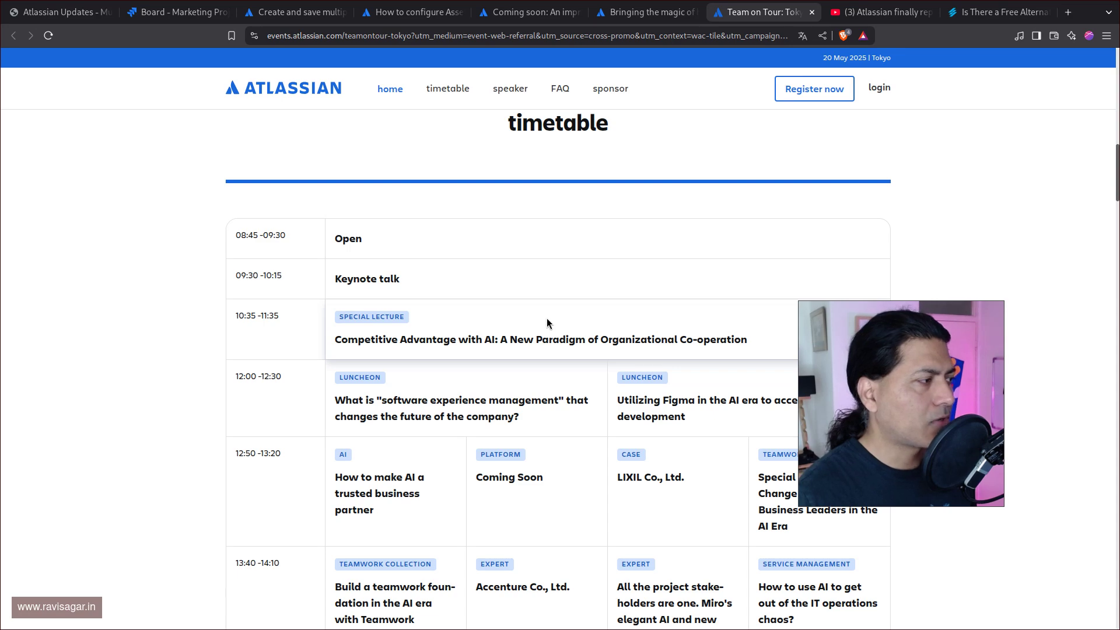
scroll(547, 320, down, 6)
scroll(547, 319, up, 15)
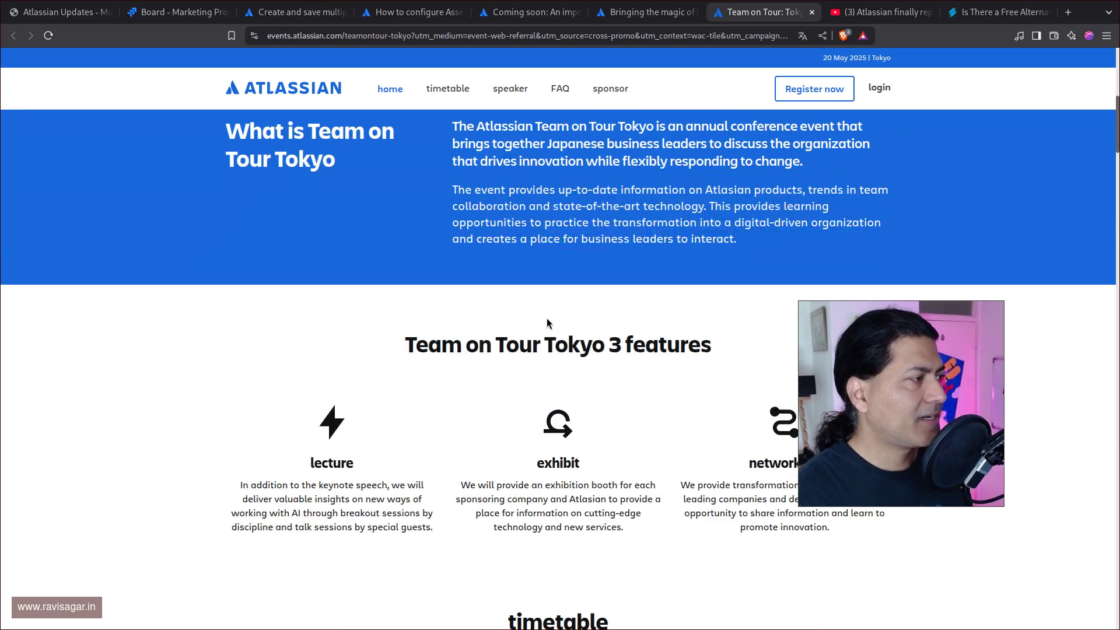
scroll(547, 324, up, 7)
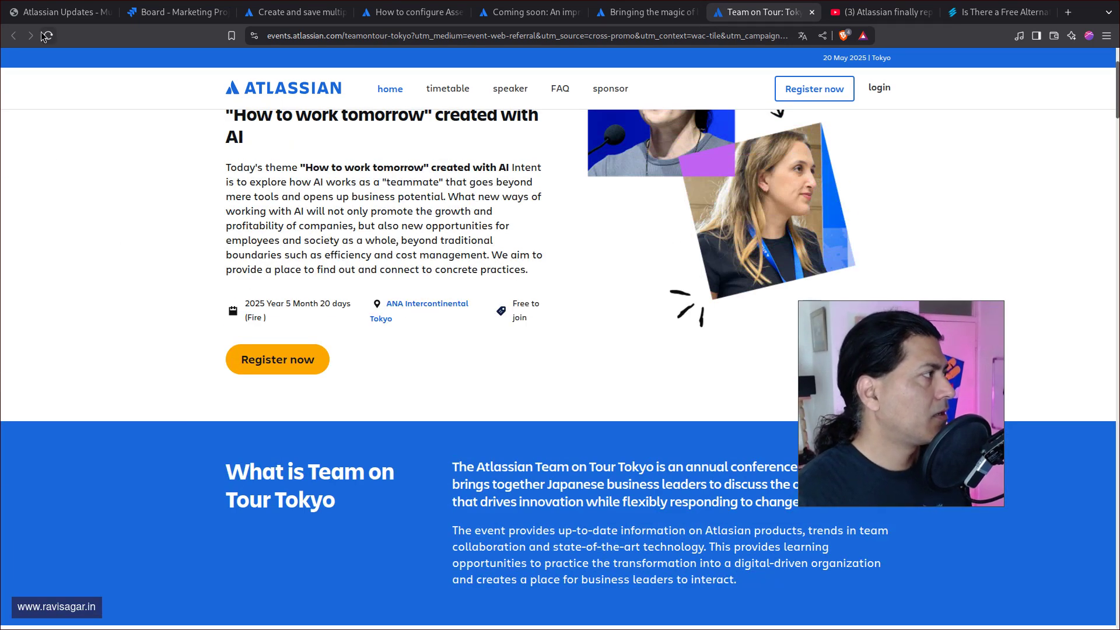
Revisit the Atlassian Updates summary, the ScriptRunner alternative article, the objective details panel article, and the Rovo announcement
click(59, 12)
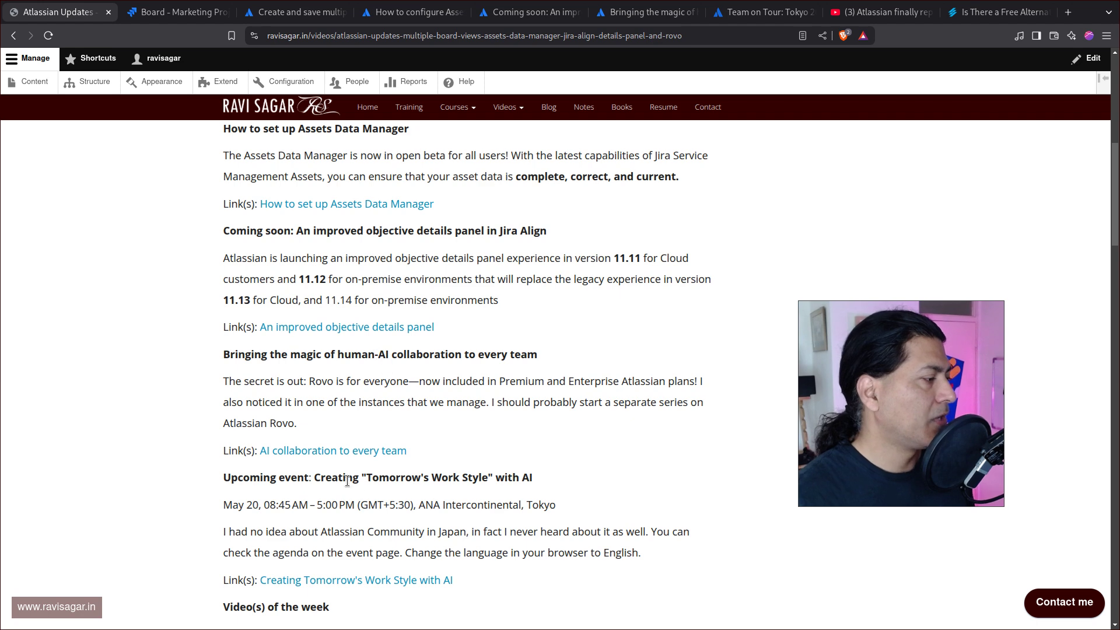
click(1004, 13)
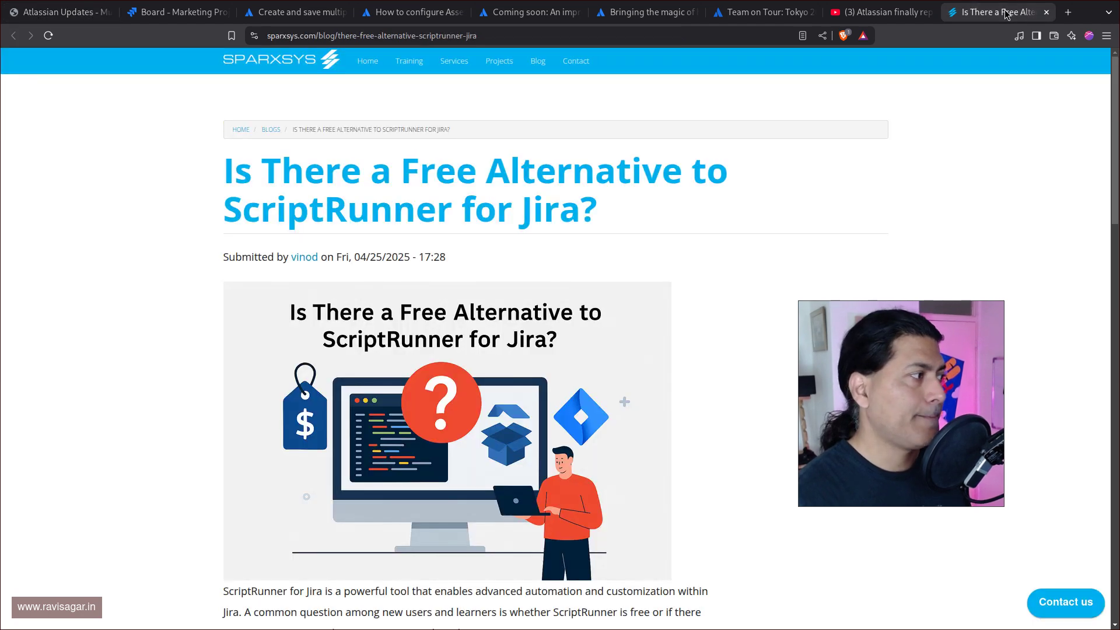
click(884, 13)
click(767, 12)
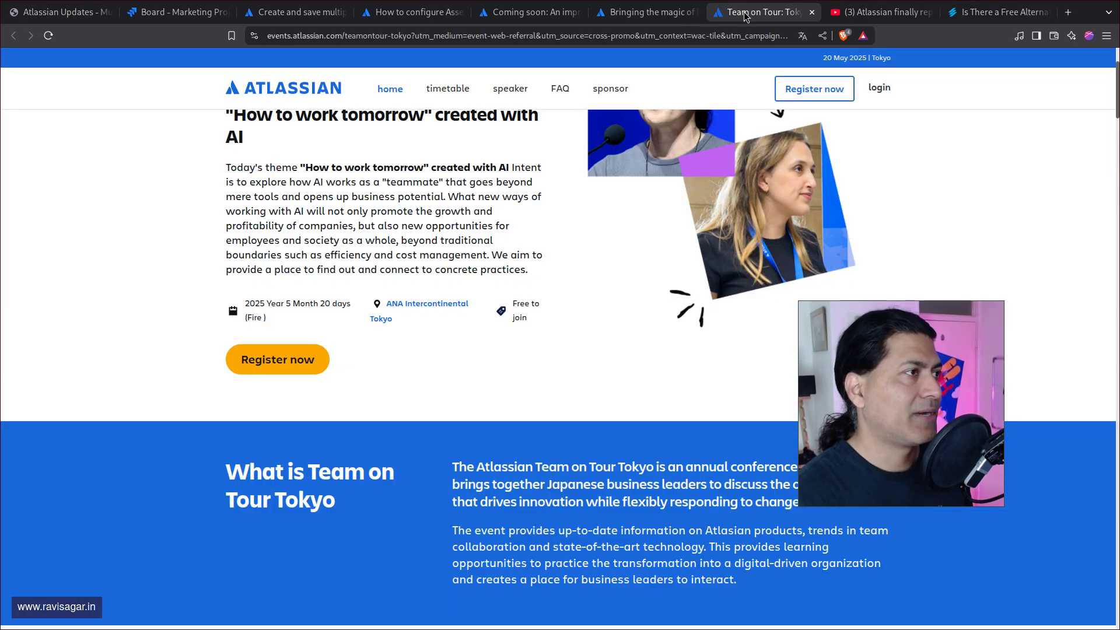
click(653, 16)
click(542, 17)
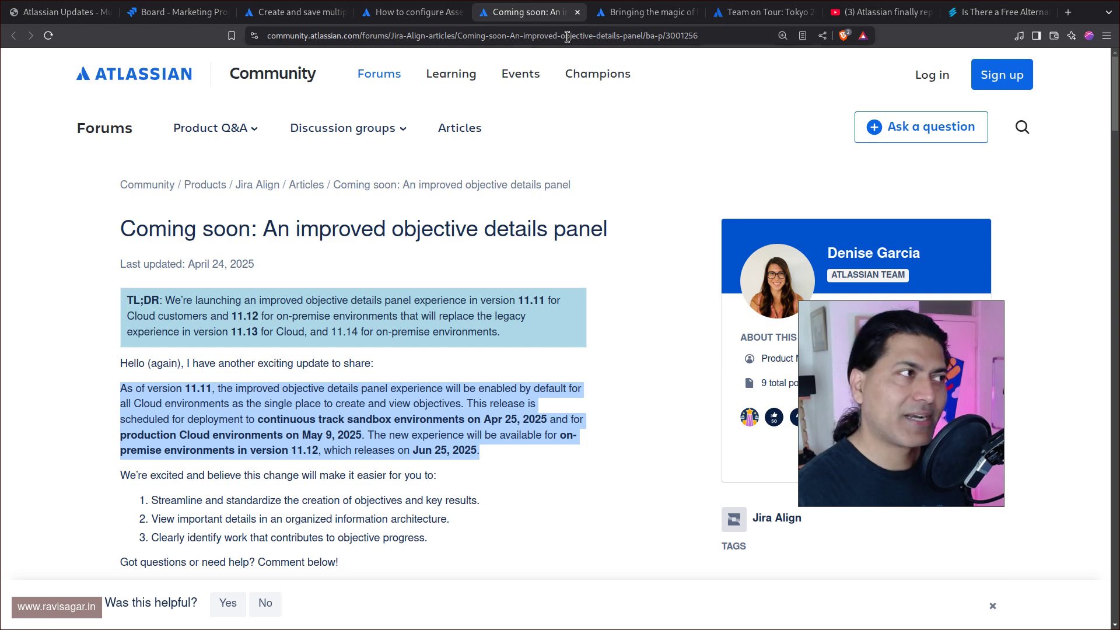
click(644, 14)
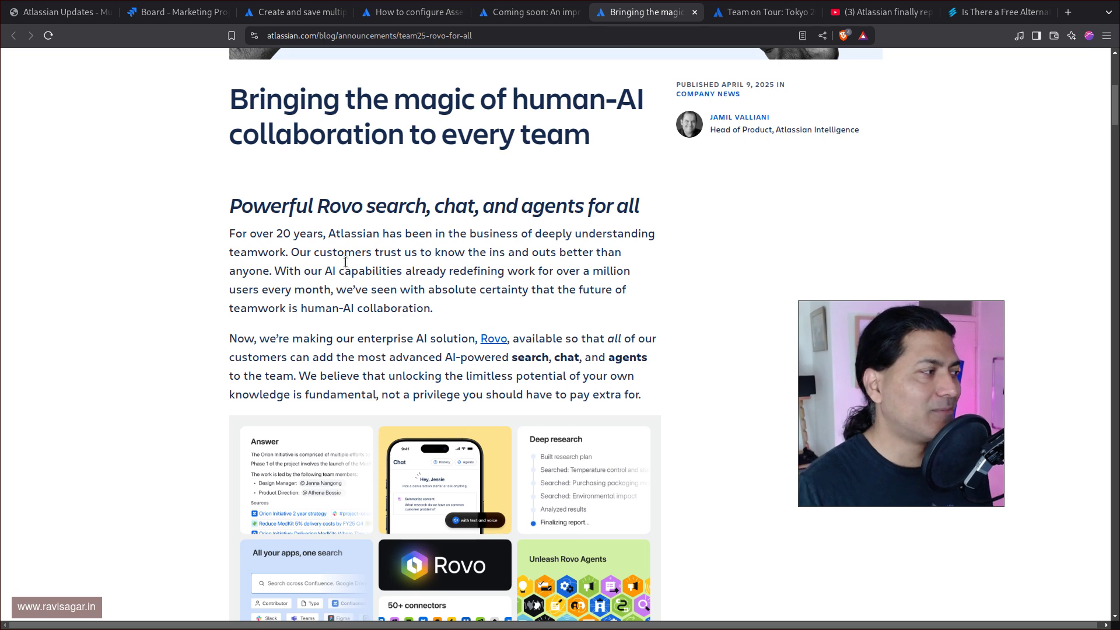
triple_click(336, 277)
click(361, 282)
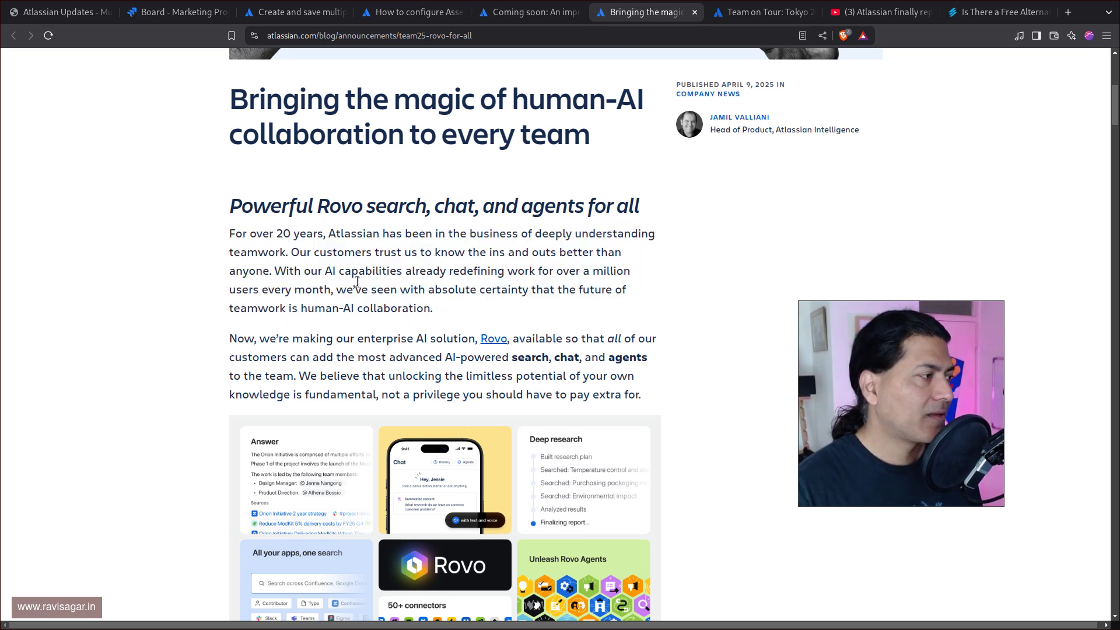
Return to the Team on Tour Tokyo page and review its theme, three features, and opening timetable entries
click(765, 13)
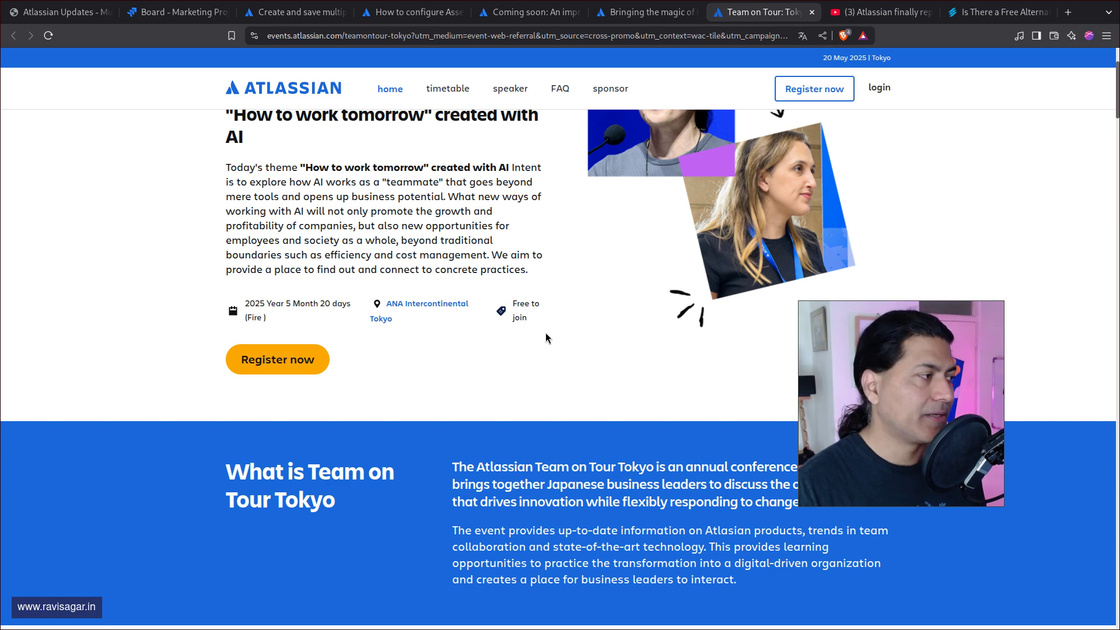
scroll(546, 333, down, 10)
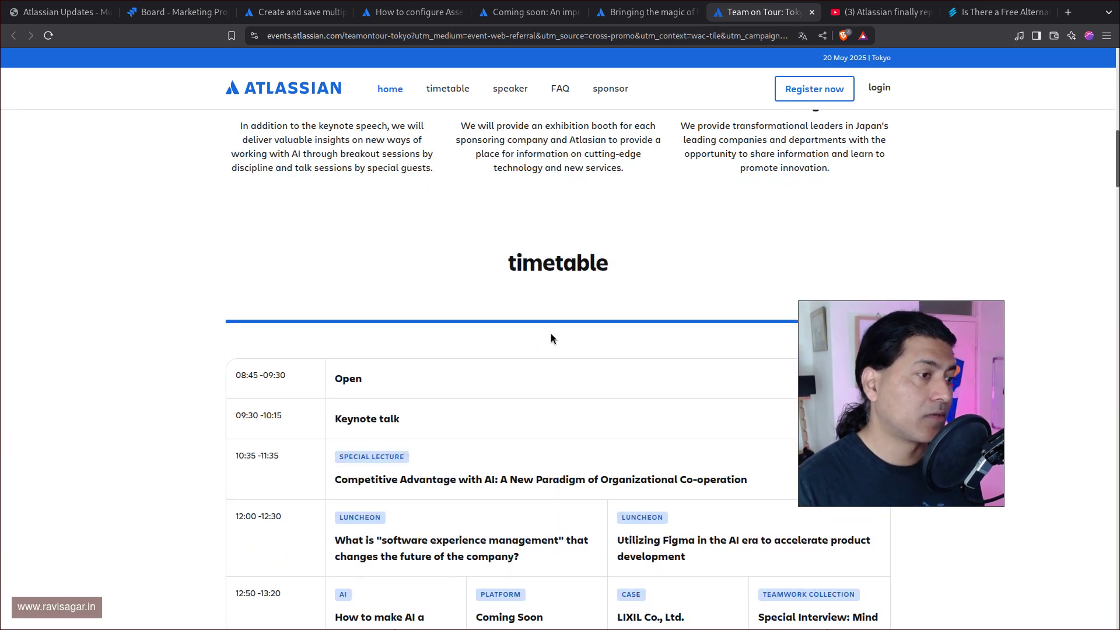
scroll(551, 333, up, 10)
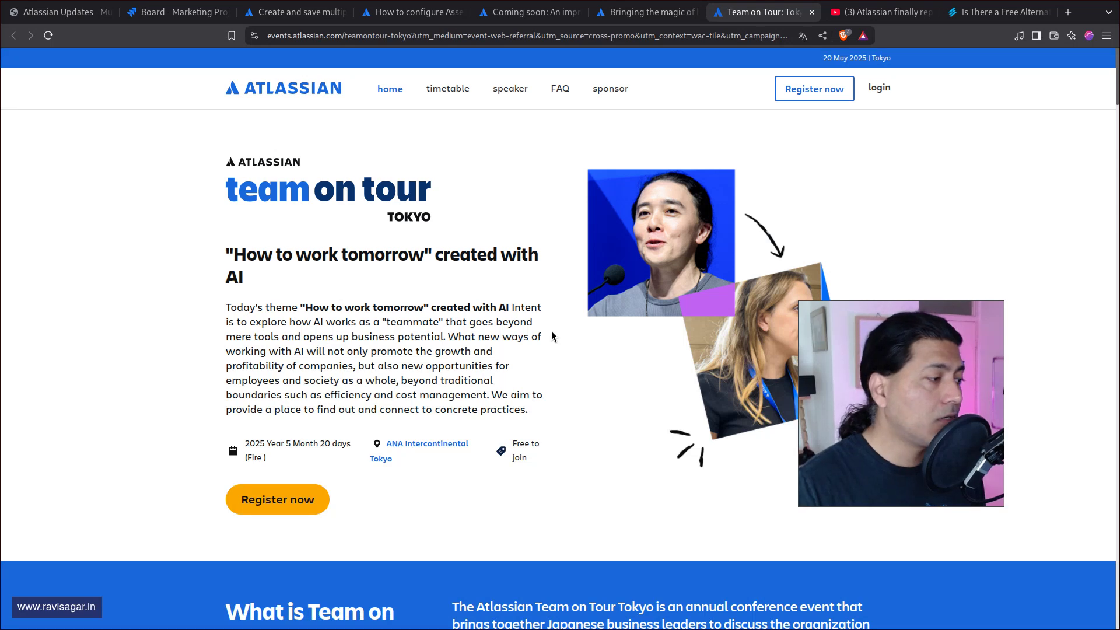
scroll(552, 331, down, 8)
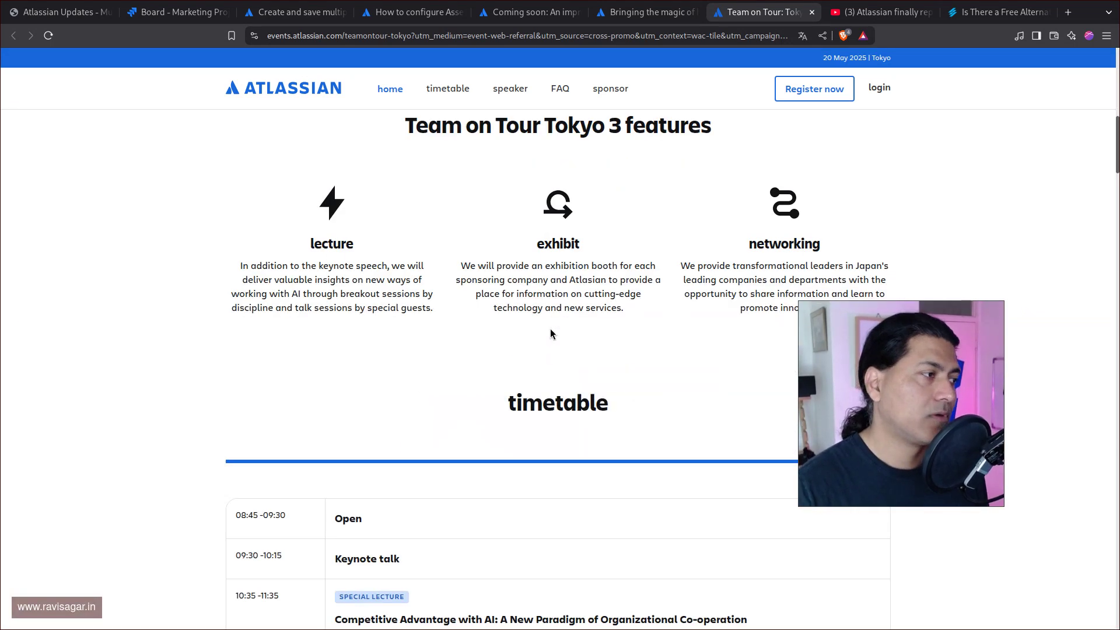
scroll(551, 333, down, 4)
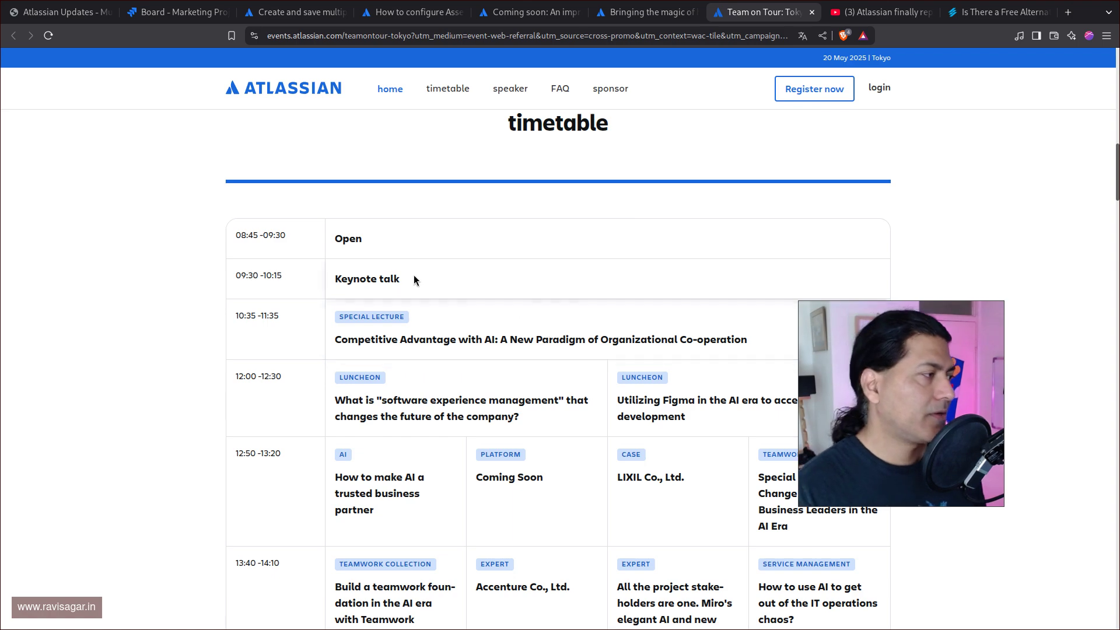
scroll(493, 344, up, 12)
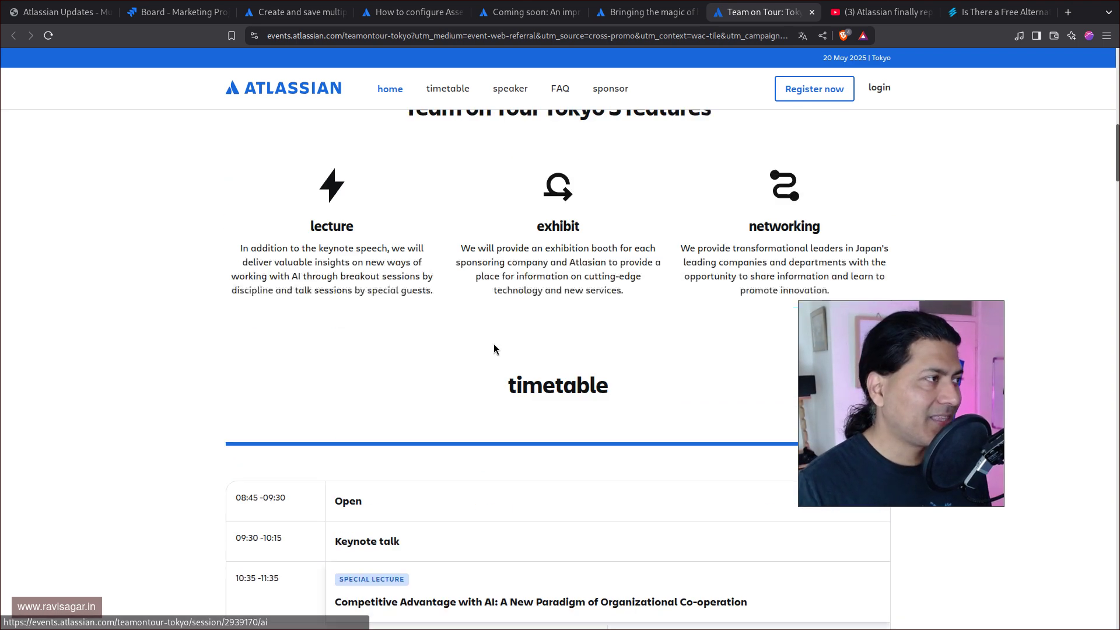
Read the timetable sessions, highlighting the Accenture Co., Ltd. entry and the 14:30 session on improving development efficiency with Atlassian AI
scroll(491, 347, down, 10)
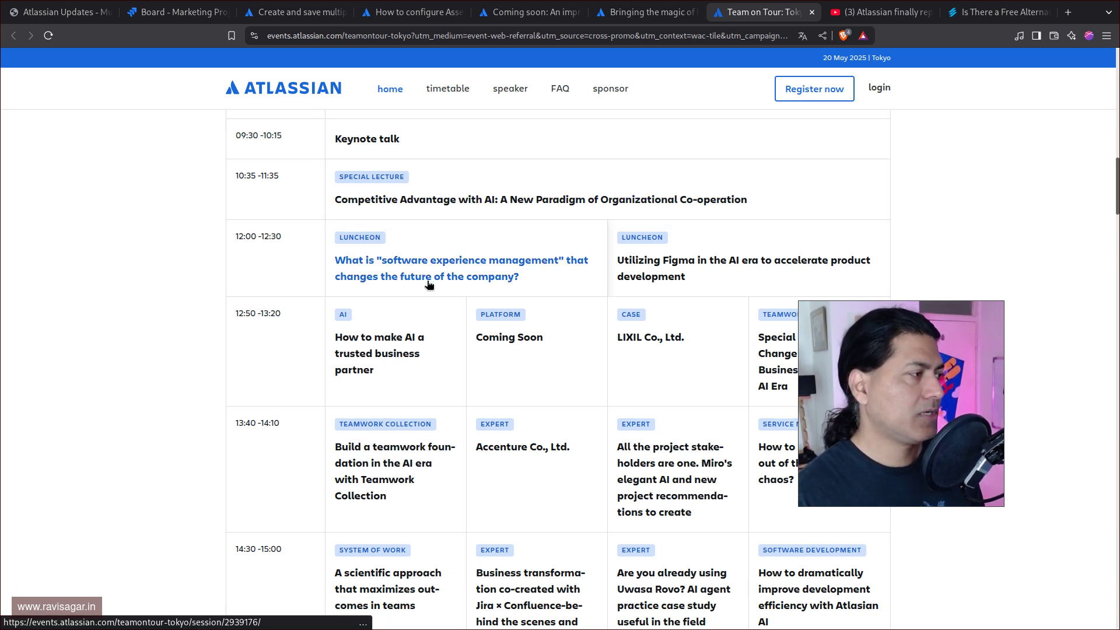
scroll(430, 284, down, 2)
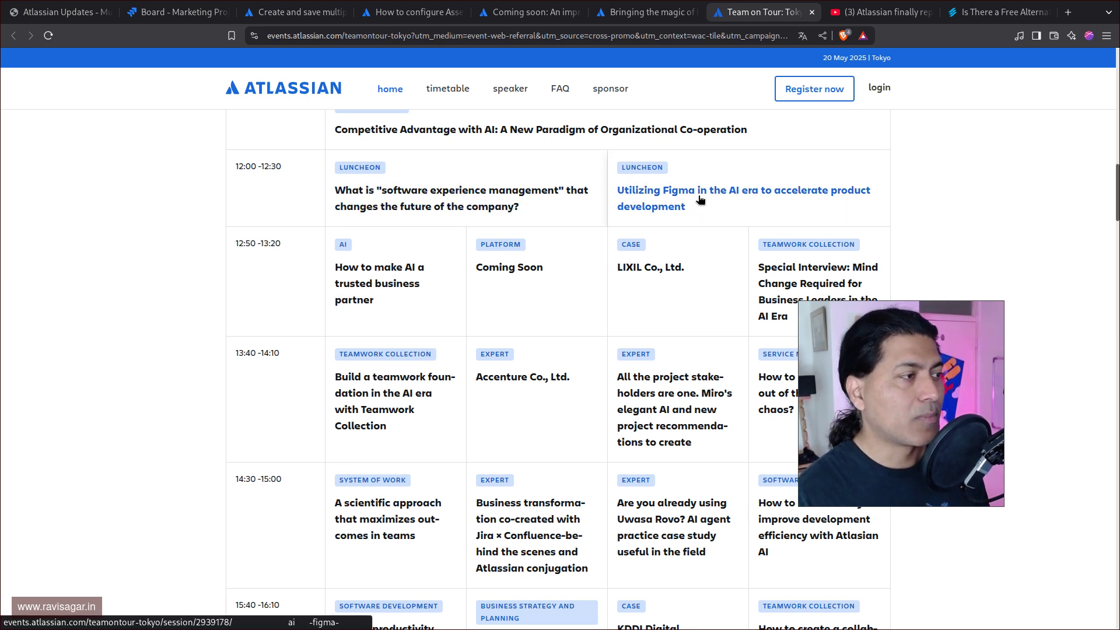
scroll(693, 273, down, 2)
scroll(693, 272, down, 2)
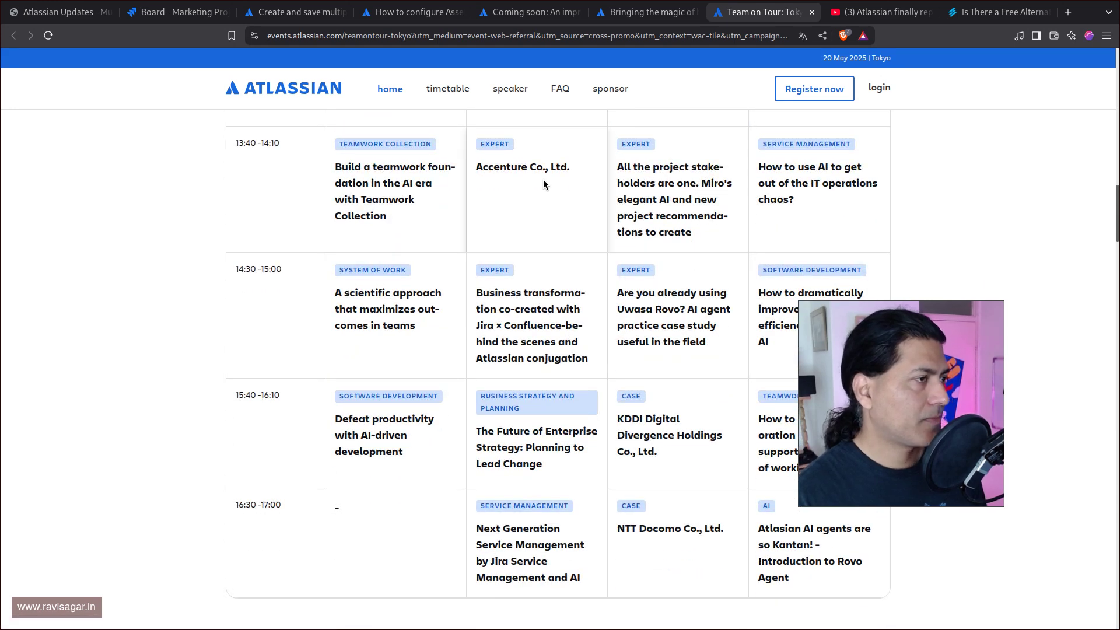
drag(577, 170, 478, 164)
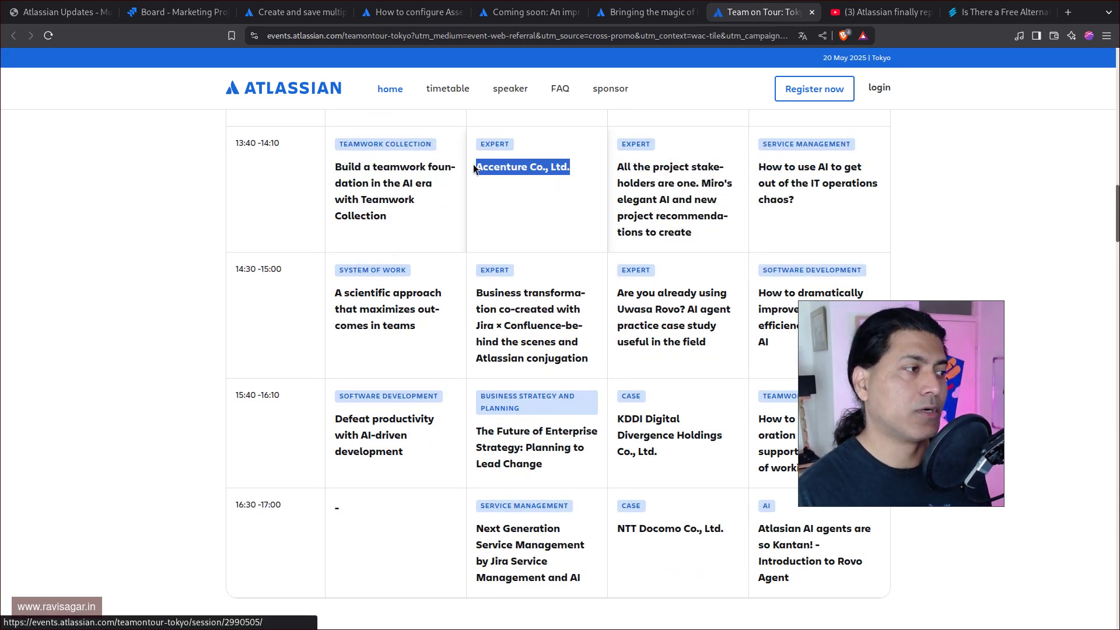
scroll(531, 240, down, 1)
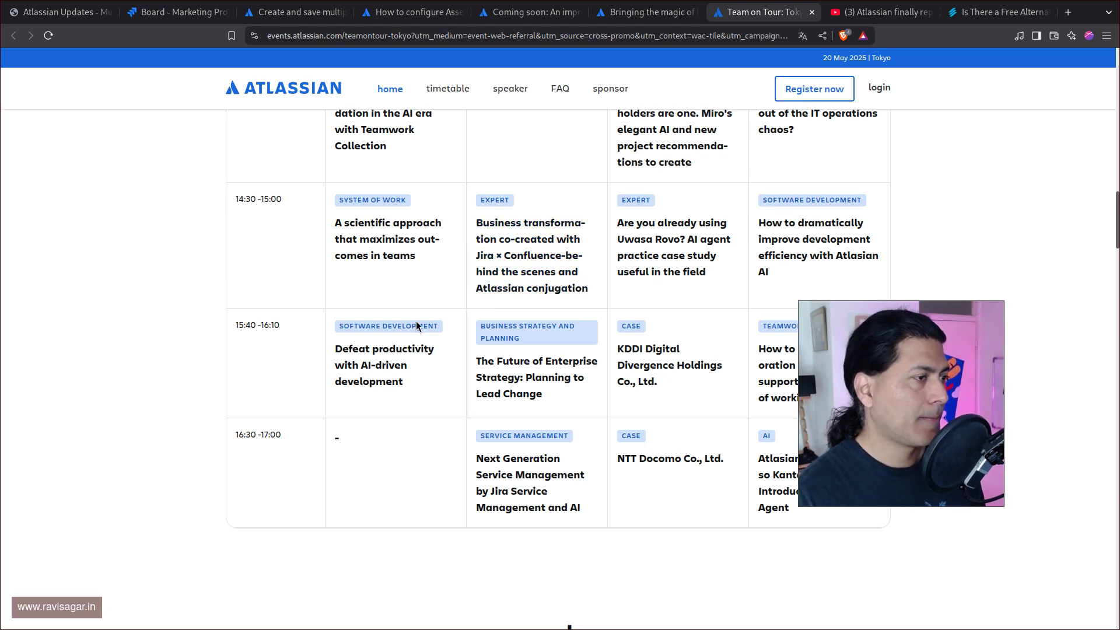
drag(798, 277, 753, 230)
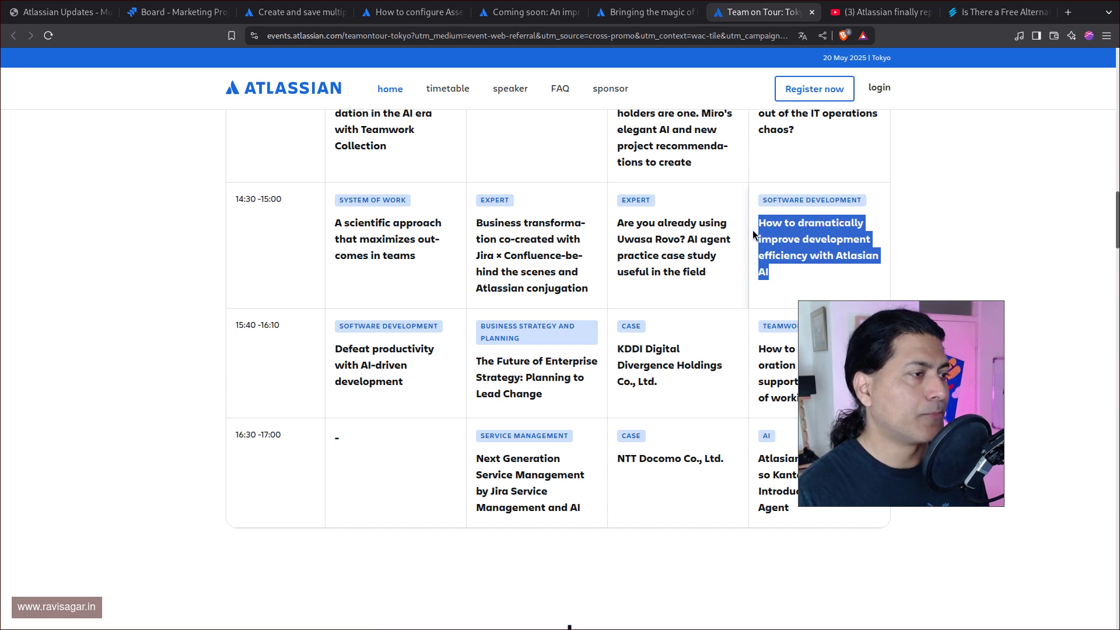
click(961, 230)
Check the final timetable sessions and look over the event's speaker list
scroll(961, 229, down, 3)
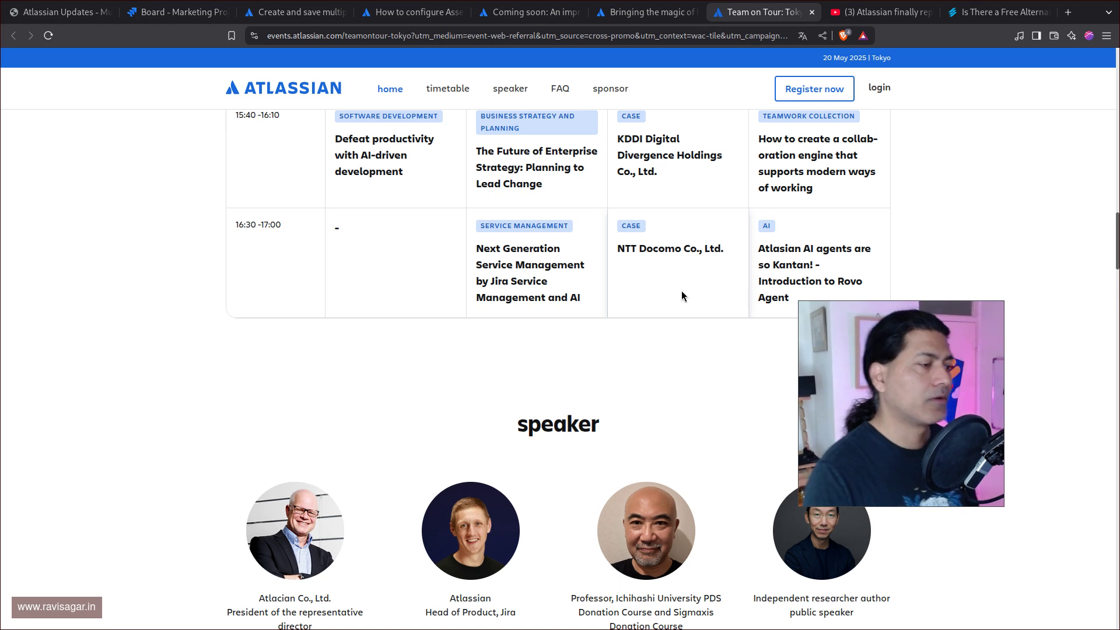
scroll(618, 334, down, 1)
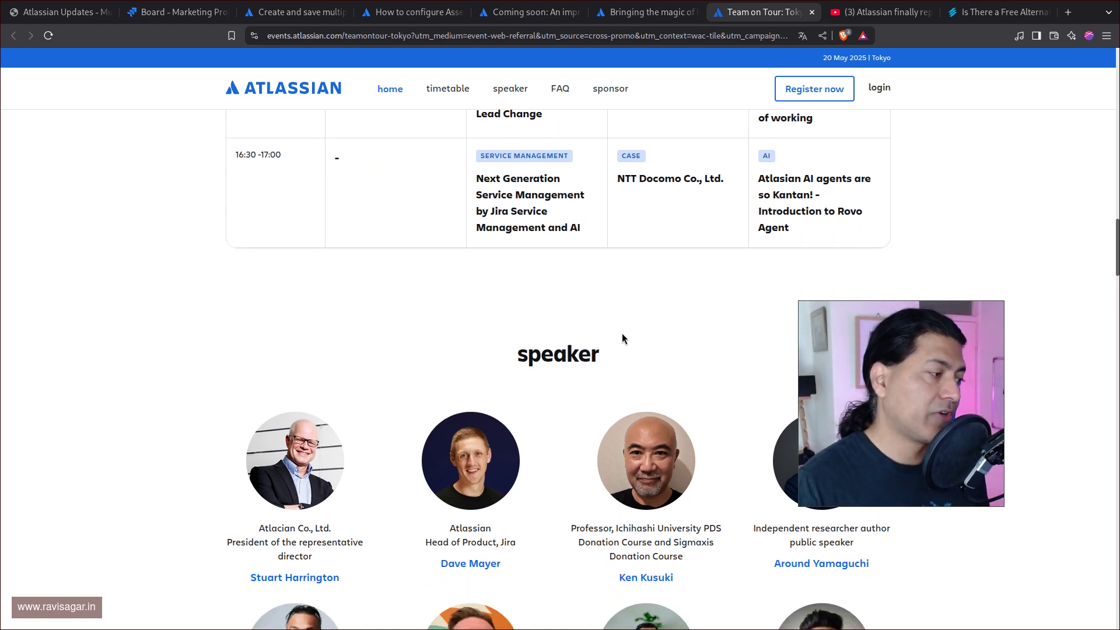
scroll(622, 335, down, 3)
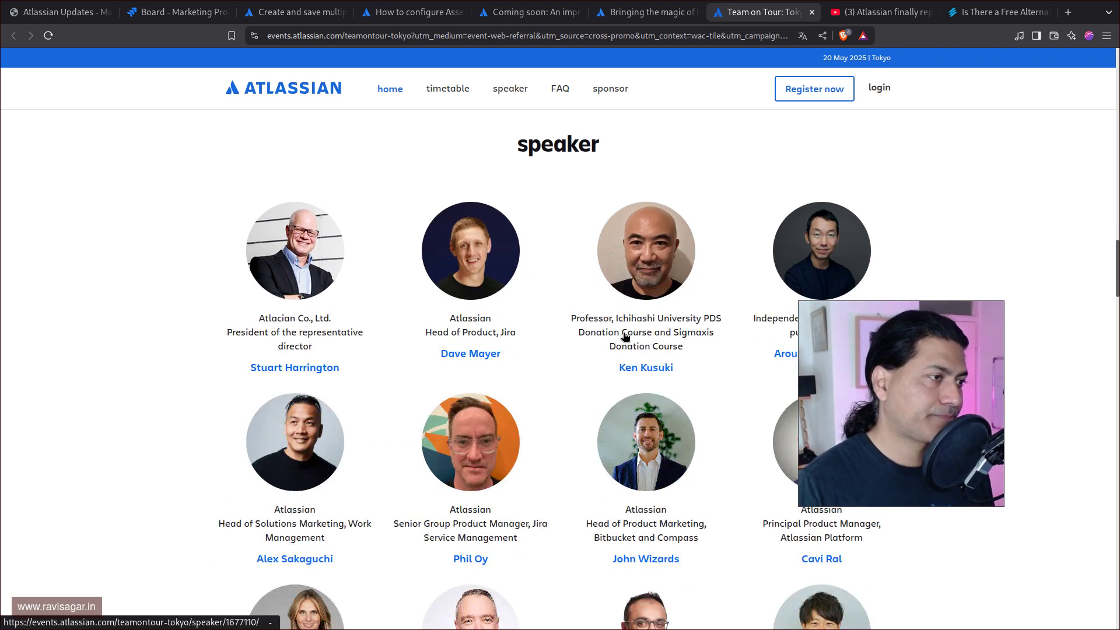
Look through the event's speaker list, from the Atlassian heads to the partner company speakers, and return to the event introduction
scroll(618, 338, down, 2)
scroll(602, 345, down, 14)
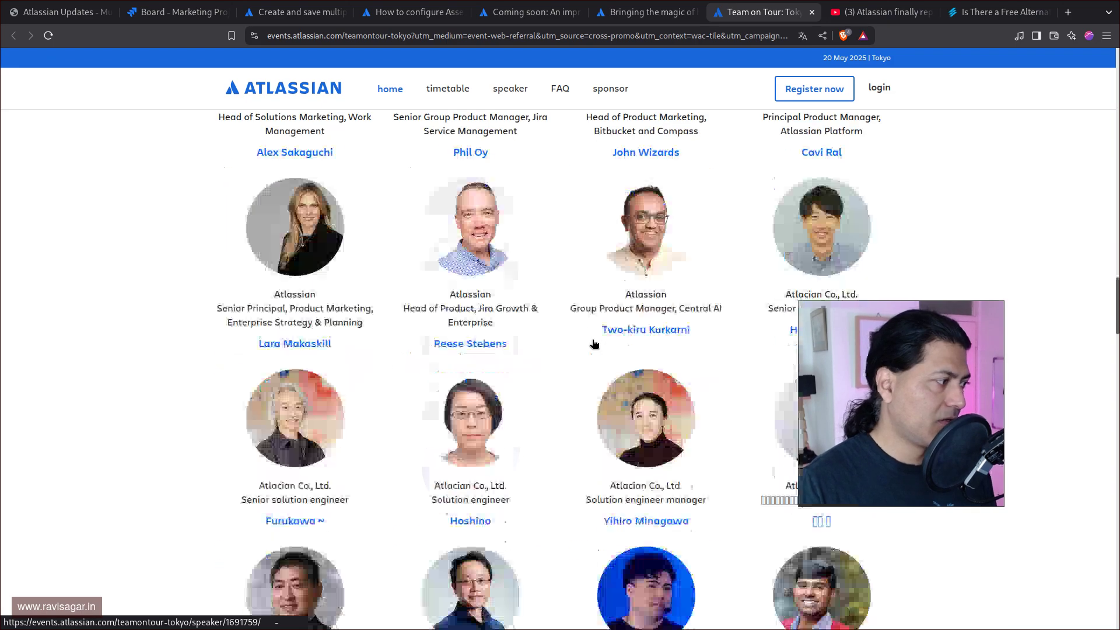
scroll(591, 419, up, 8)
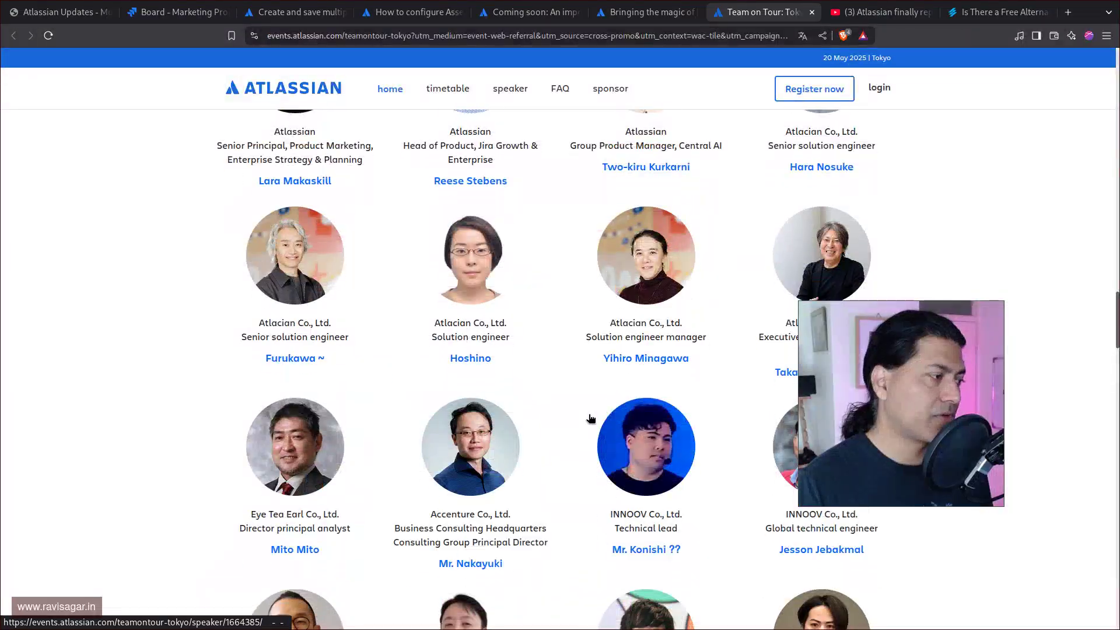
scroll(562, 444, down, 6)
scroll(562, 443, up, 8)
scroll(562, 443, up, 8)
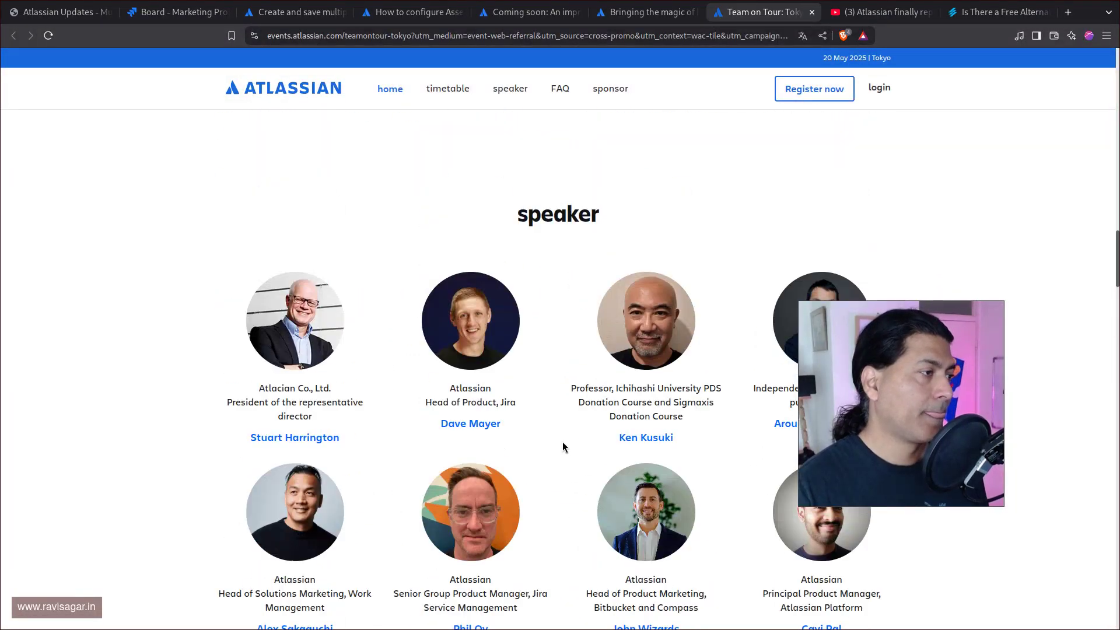
scroll(559, 451, down, 7)
scroll(559, 450, up, 8)
scroll(560, 454, up, 15)
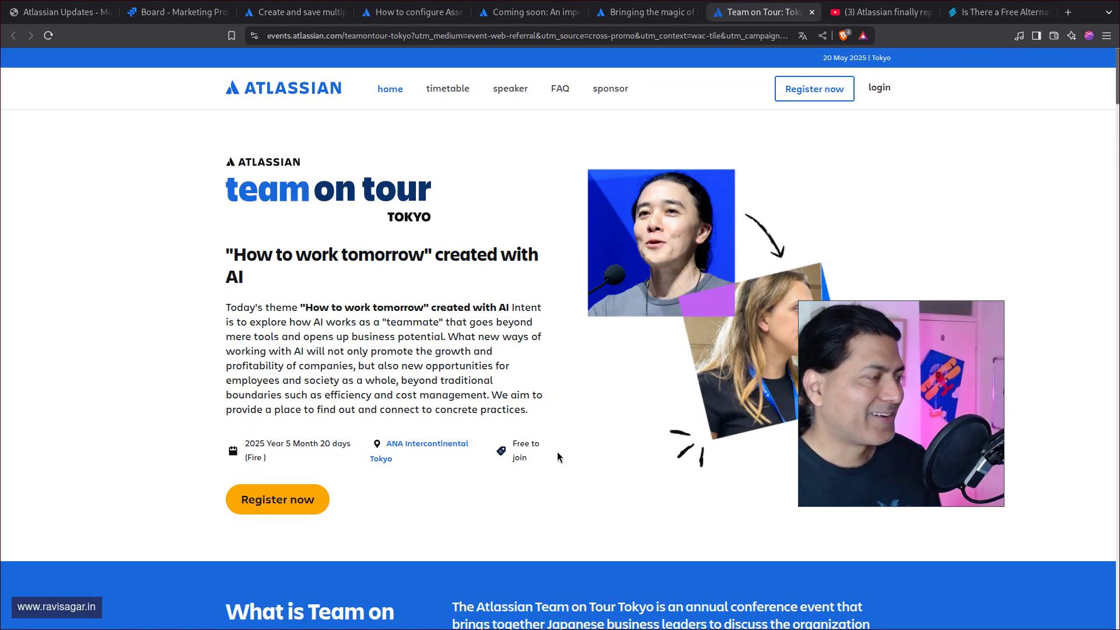
View the "Atlassian finally replacing Issue in Jira!!" video page and check the Work type field in Jira's Create form without creating anything
click(902, 14)
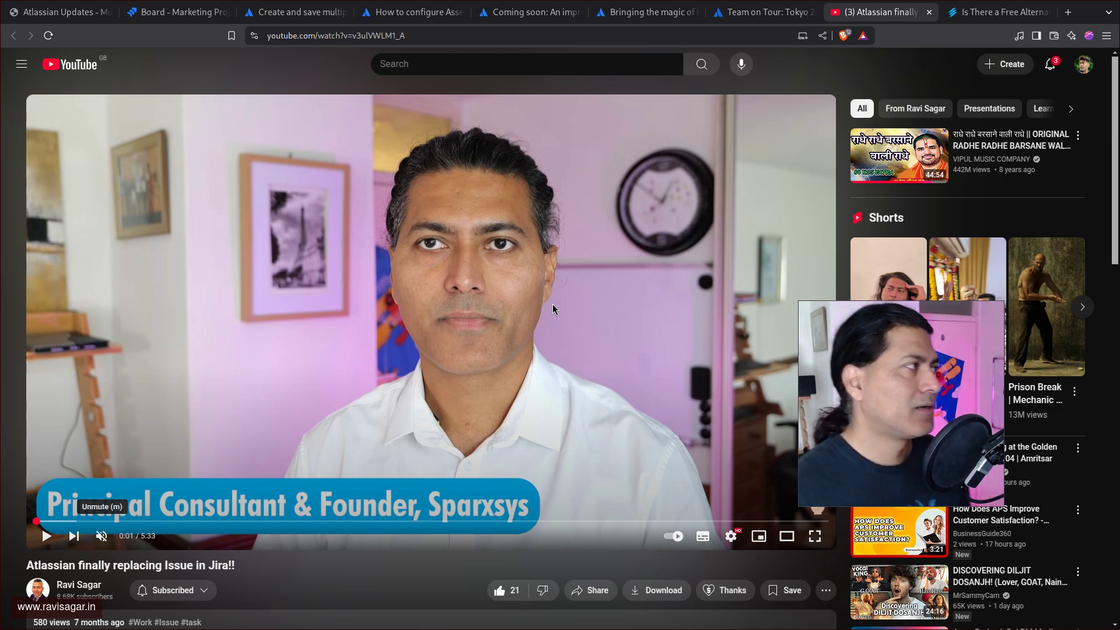
click(175, 12)
click(812, 62)
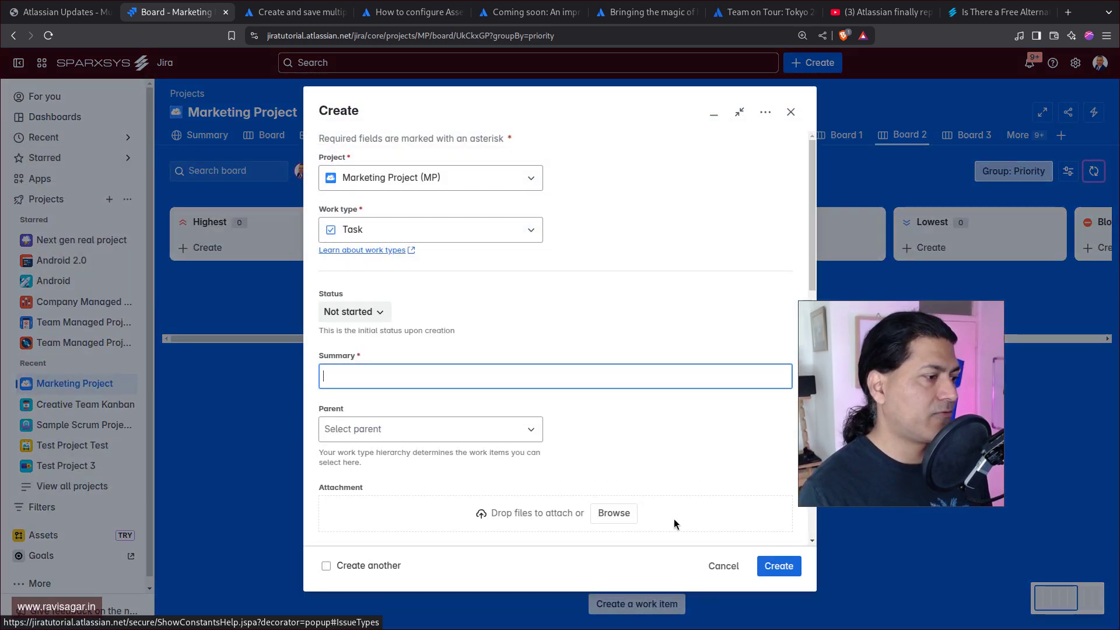
click(725, 567)
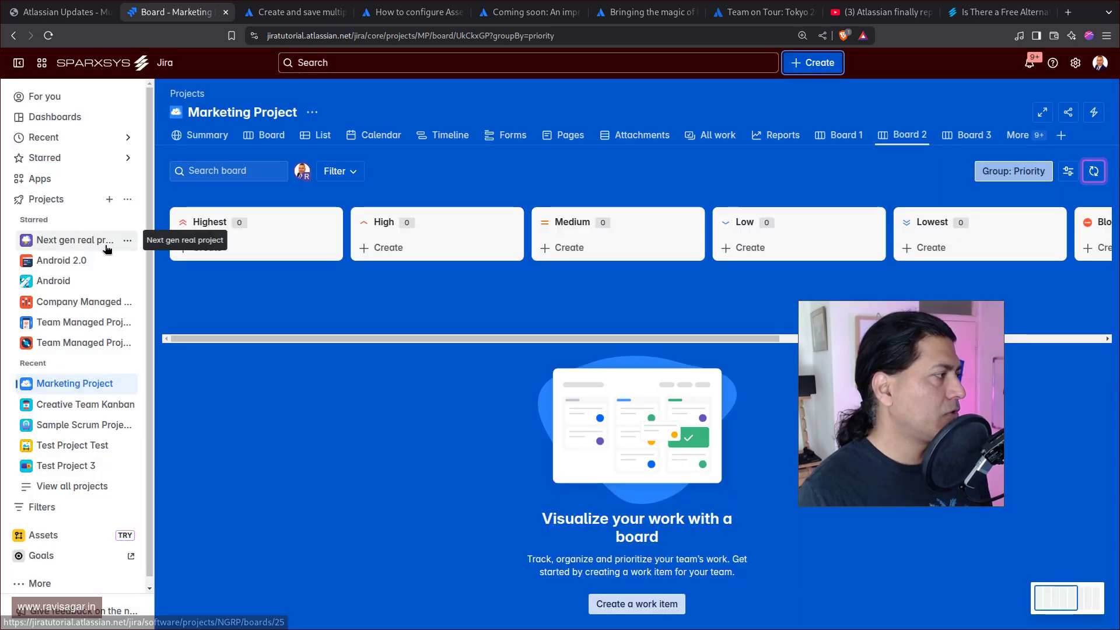
Check the options of the Next gen real project, expand Android 2.0, view its board creation choices, and open the ANDT board
click(127, 241)
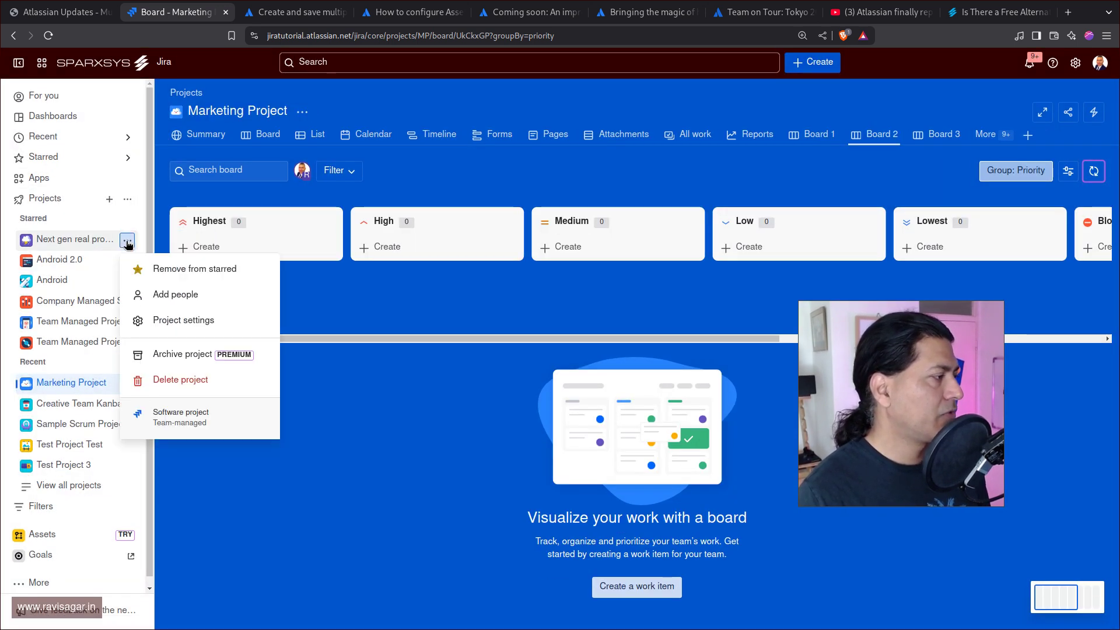
click(85, 253)
click(26, 260)
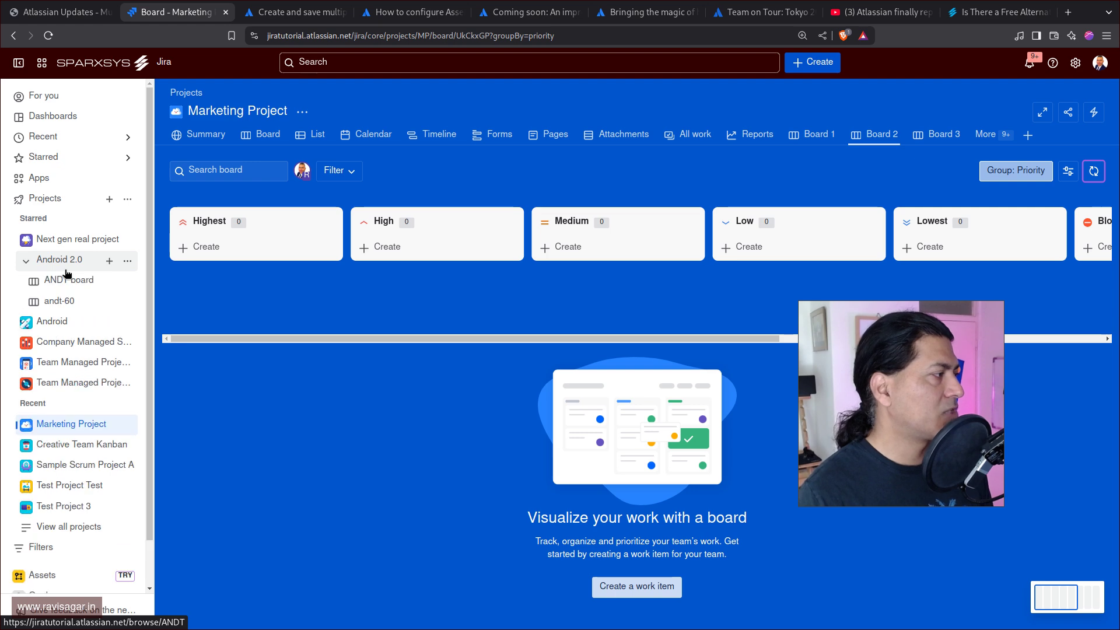
click(109, 261)
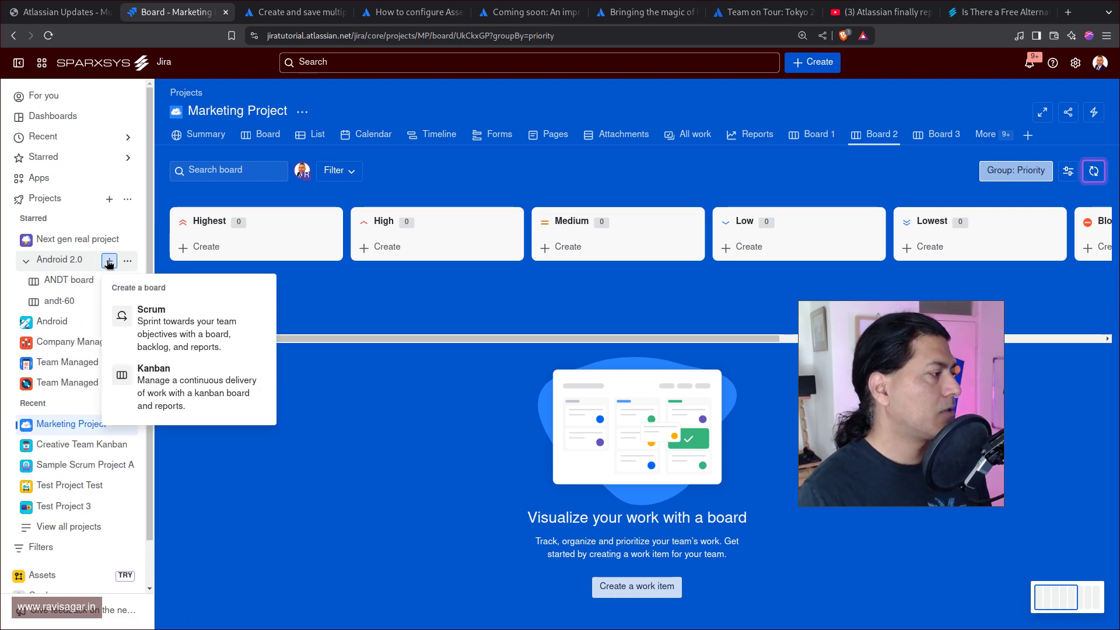
click(64, 264)
click(65, 282)
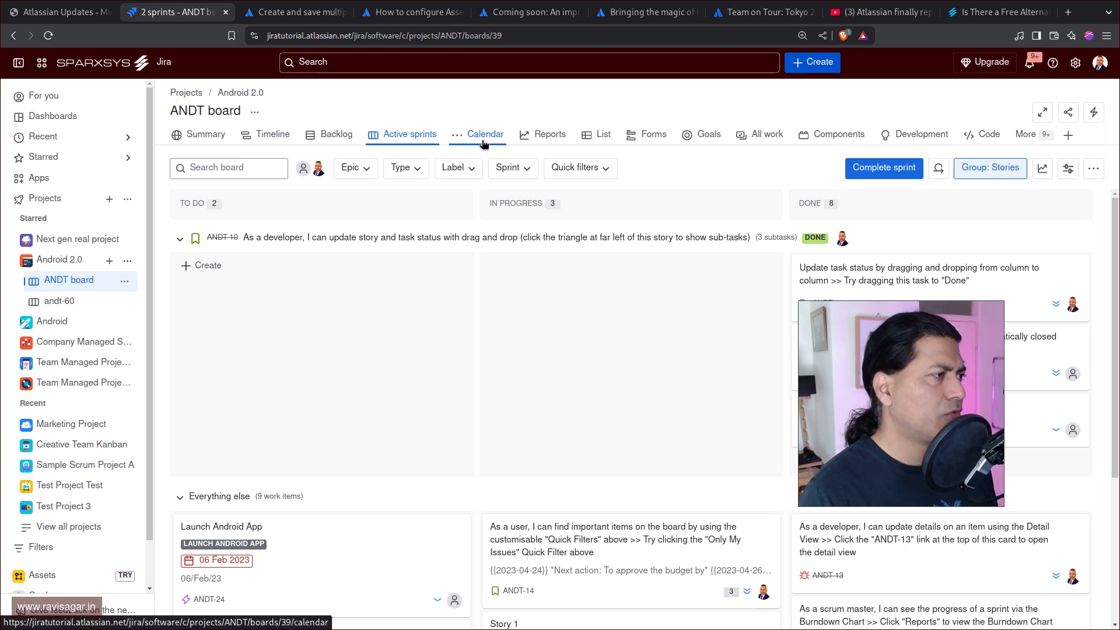
Open the ANDT board's List view and inspect the work types offered for inline creation, leaving without adding an item
click(587, 139)
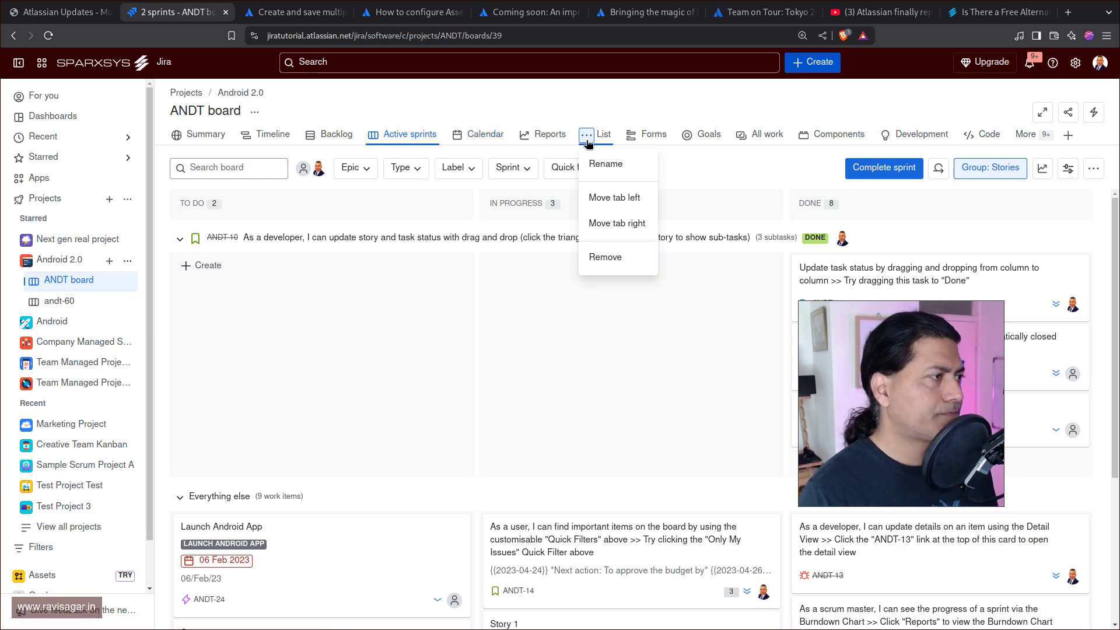
click(601, 138)
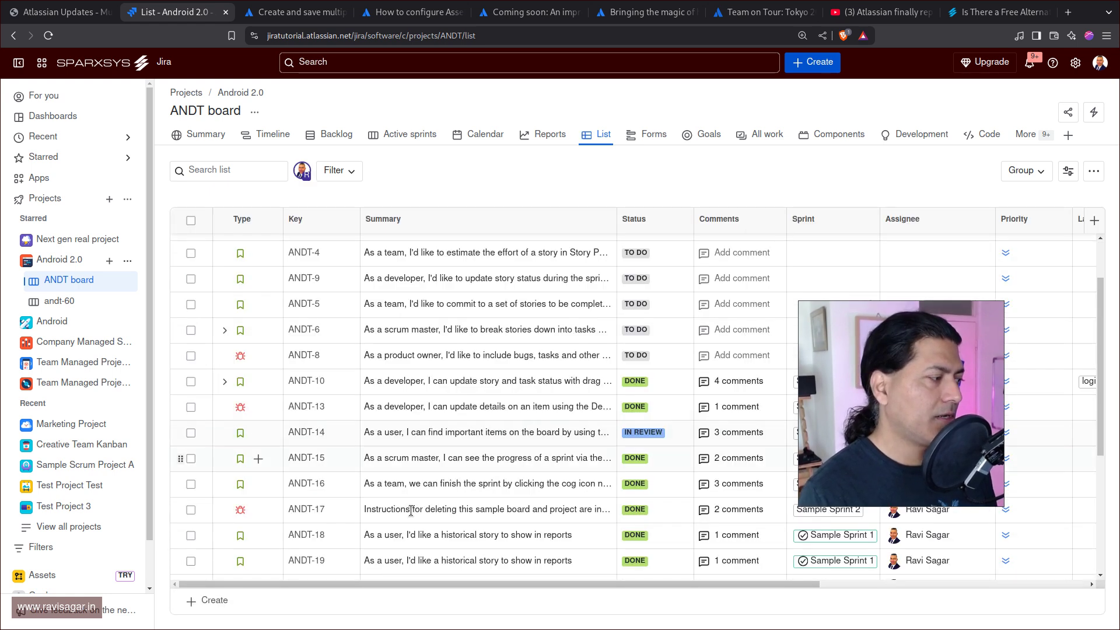
click(203, 603)
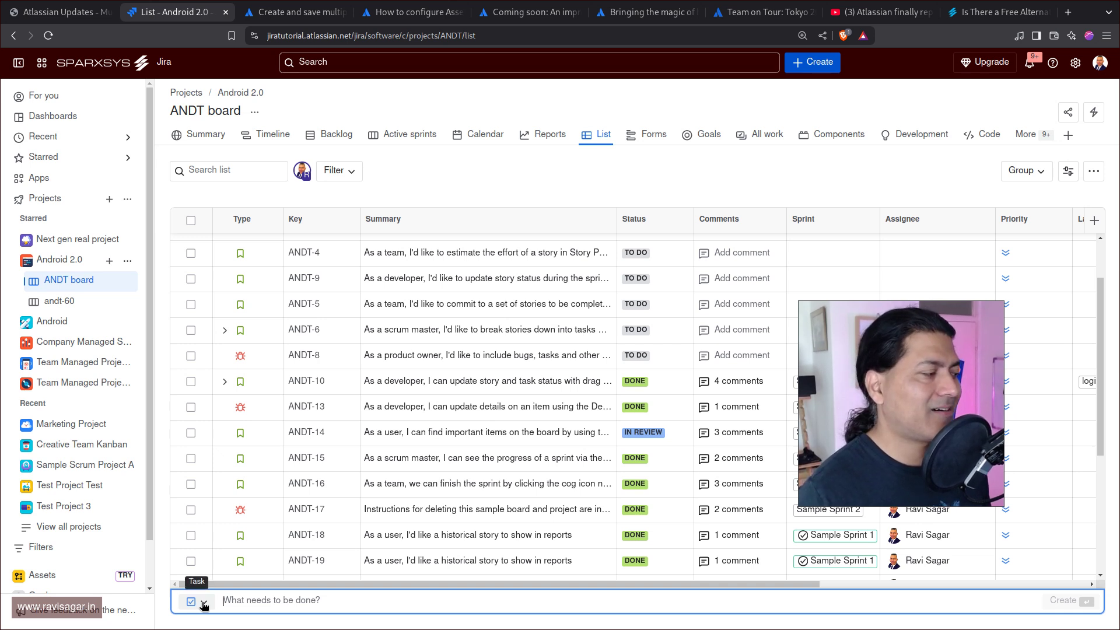
click(203, 604)
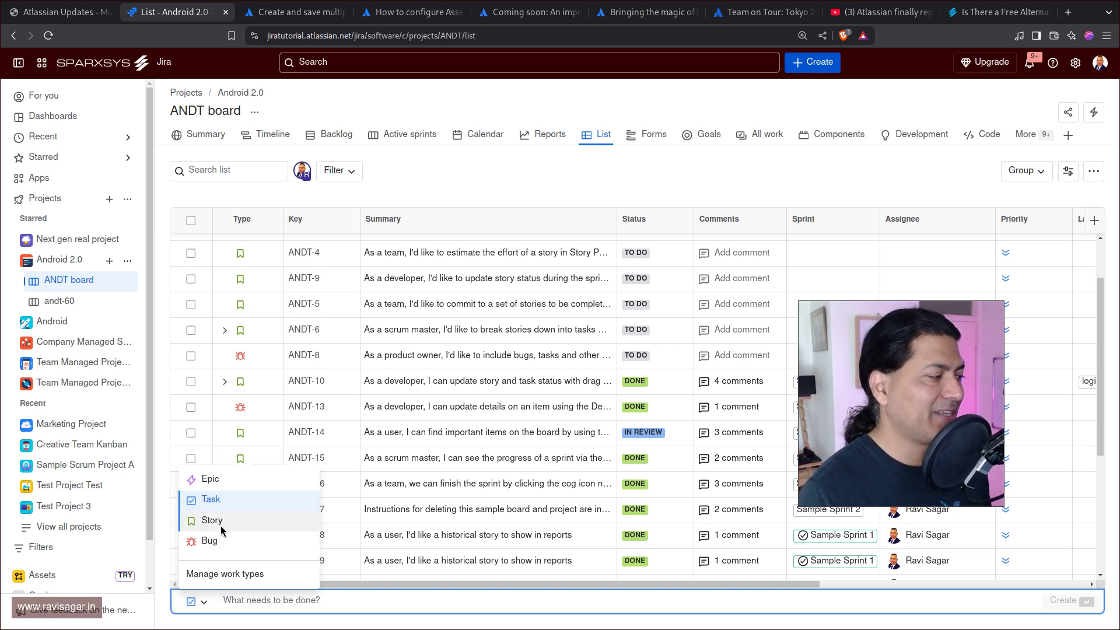
click(362, 625)
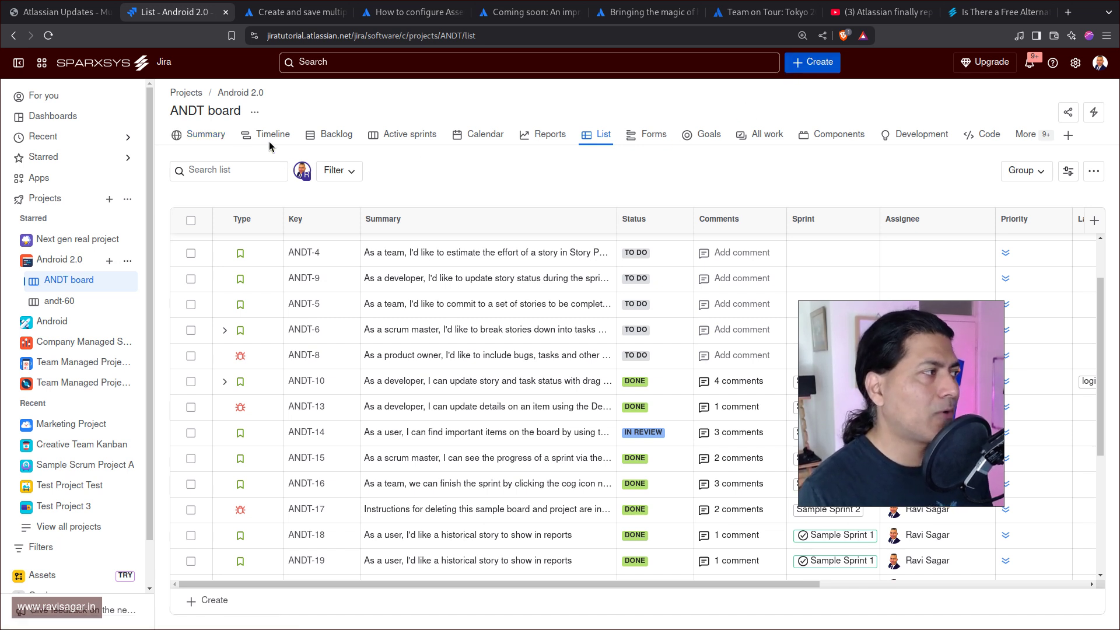
Look over the work items in the ANDT board's backlog sprints and open the Android 2.0 project summary
click(330, 134)
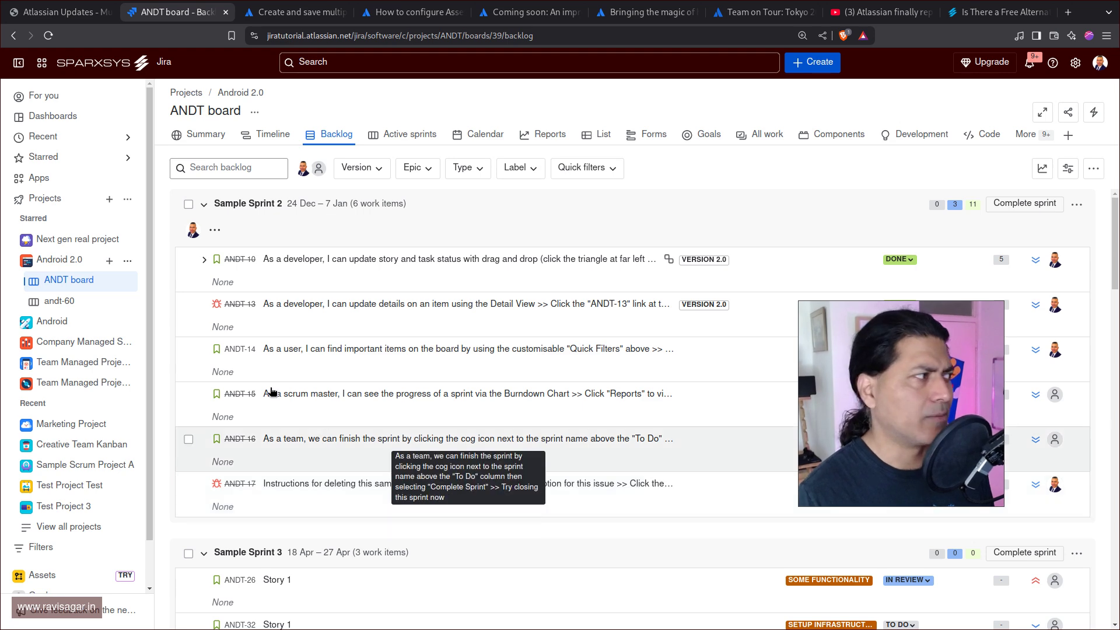
scroll(671, 460, down, 8)
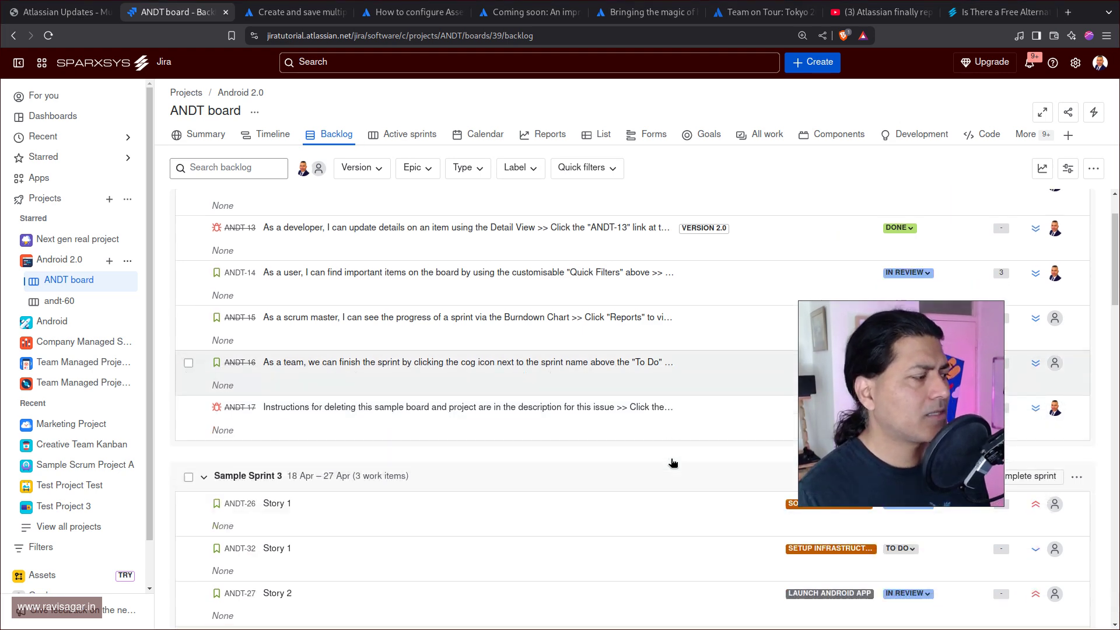
scroll(503, 446, up, 8)
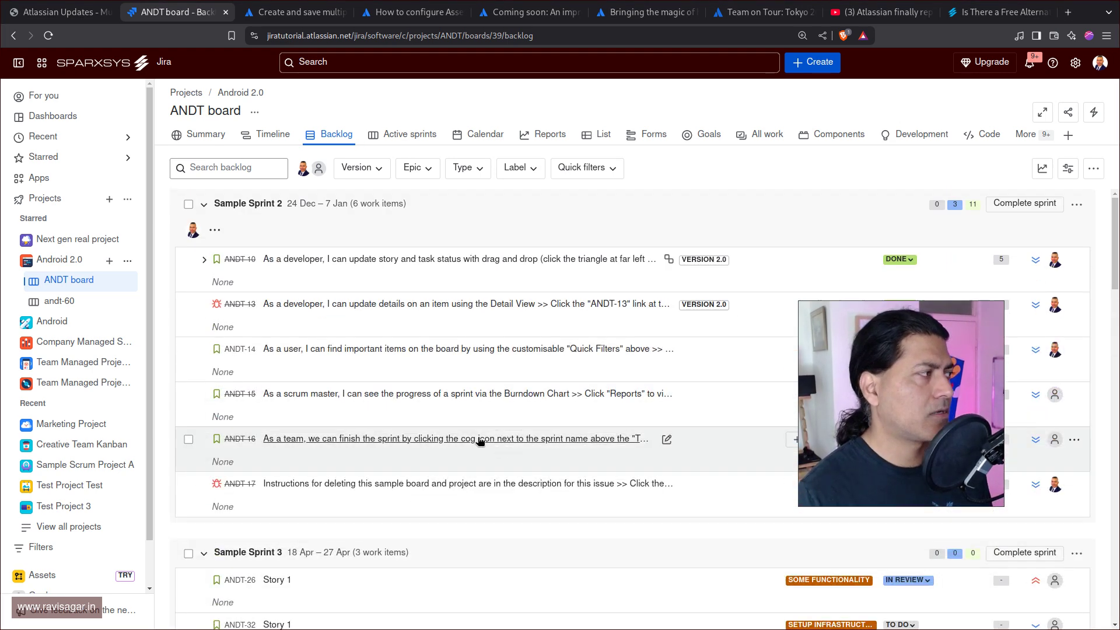
click(198, 134)
Revisit the video about Atlassian replacing Issue in Jira and view the introduction of the free ScriptRunner alternative article
click(878, 11)
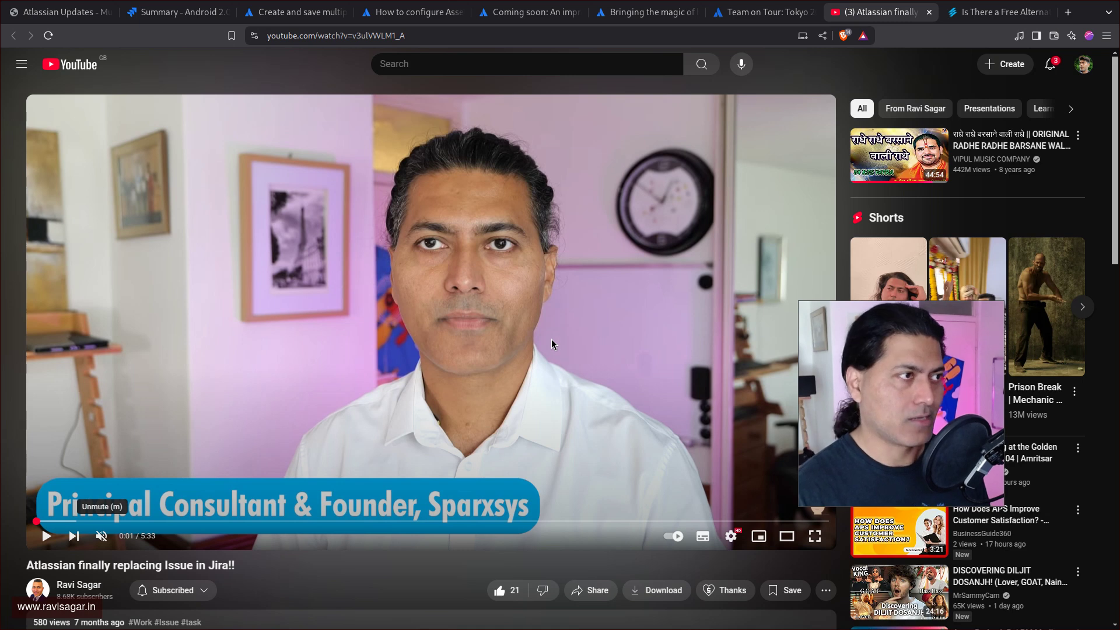
click(989, 19)
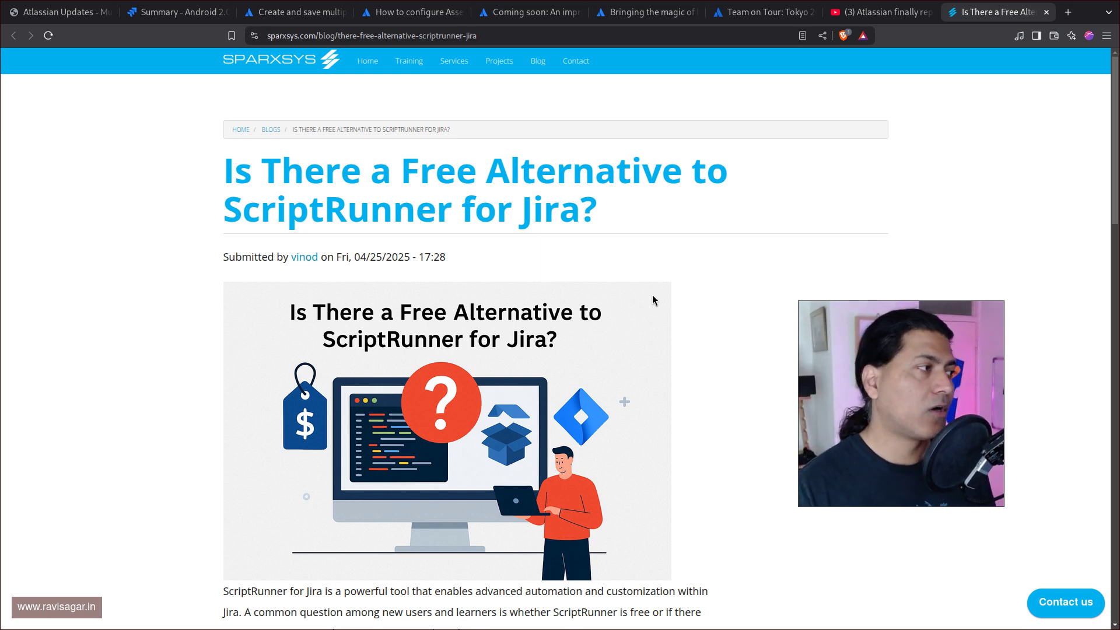
scroll(645, 329, down, 1)
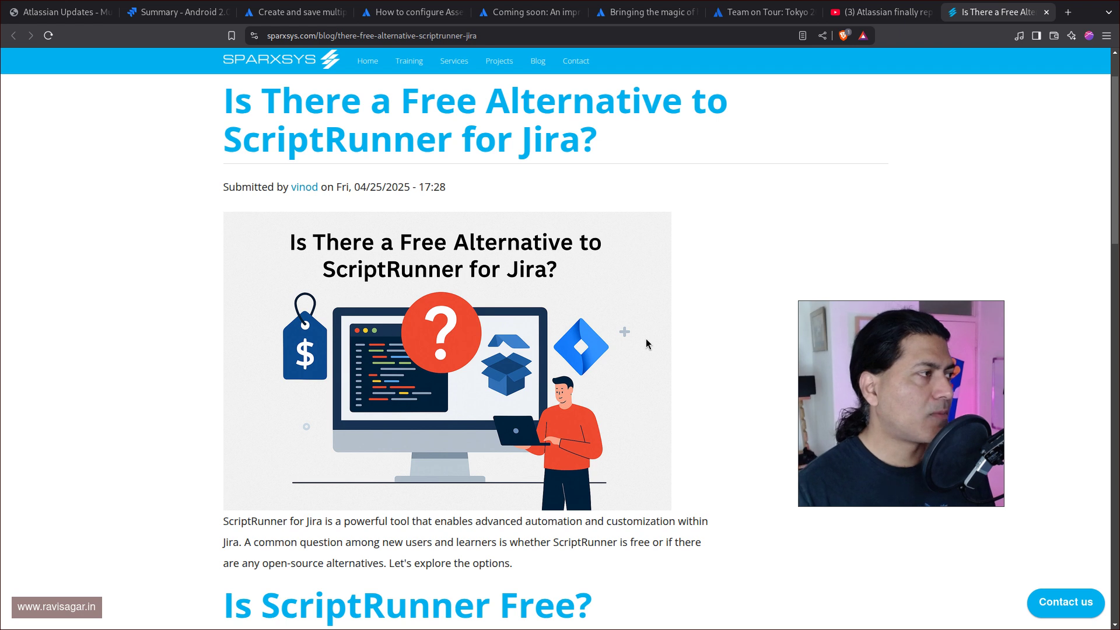
scroll(646, 338, up, 1)
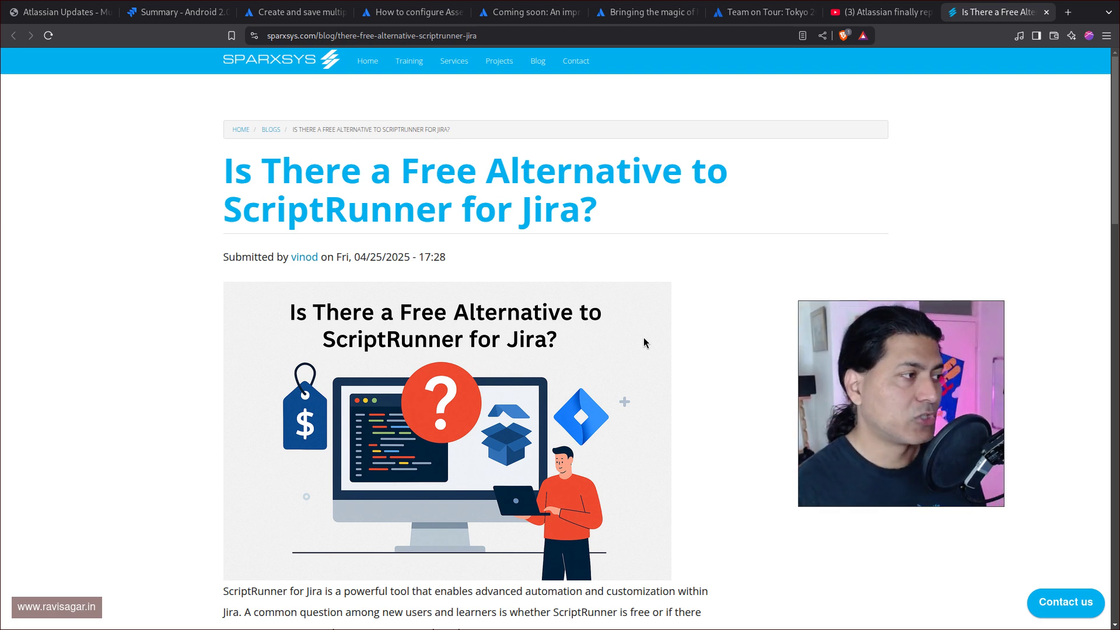
Read the article's sections on ScriptRunner pricing, open-source alternatives and cost, skim to the conclusion, and return to its title
scroll(612, 333, down, 2)
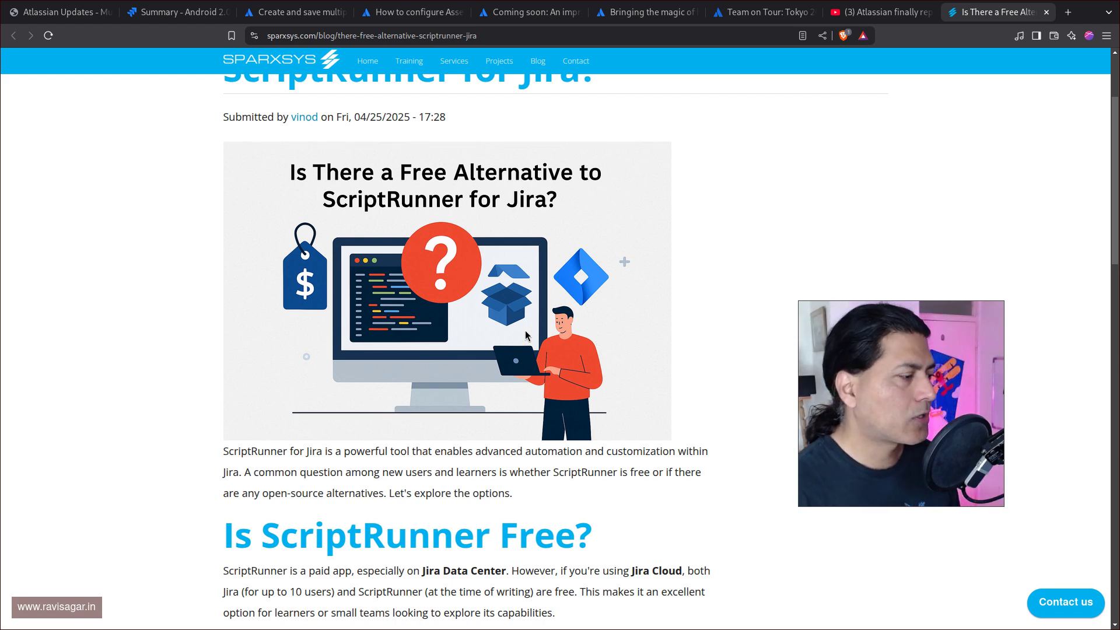
scroll(519, 329, down, 5)
scroll(493, 356, down, 1)
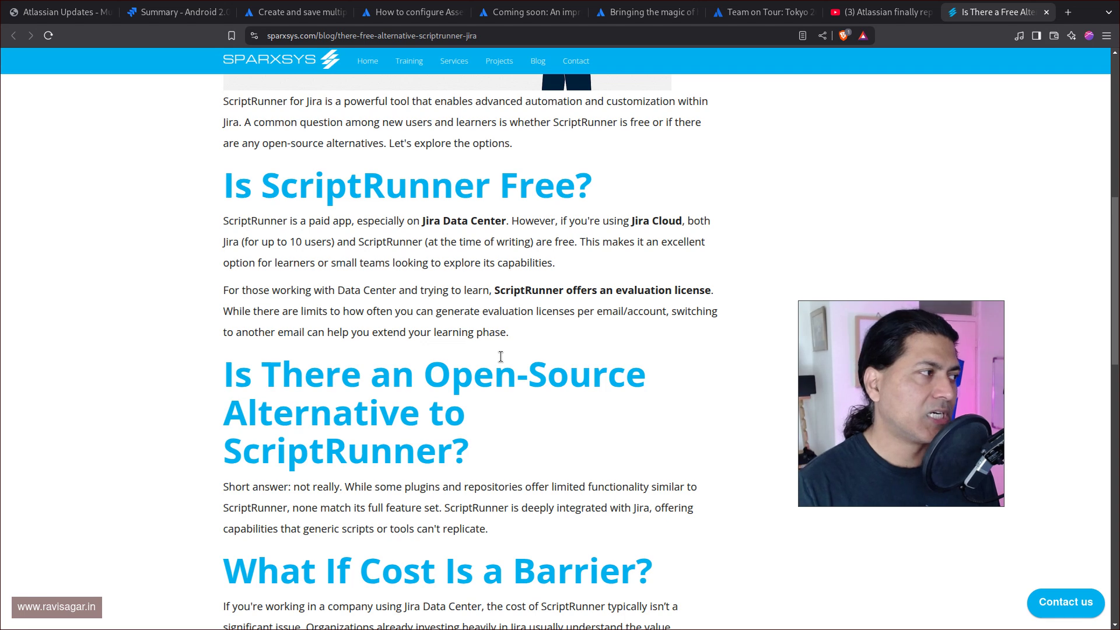
scroll(501, 356, down, 2)
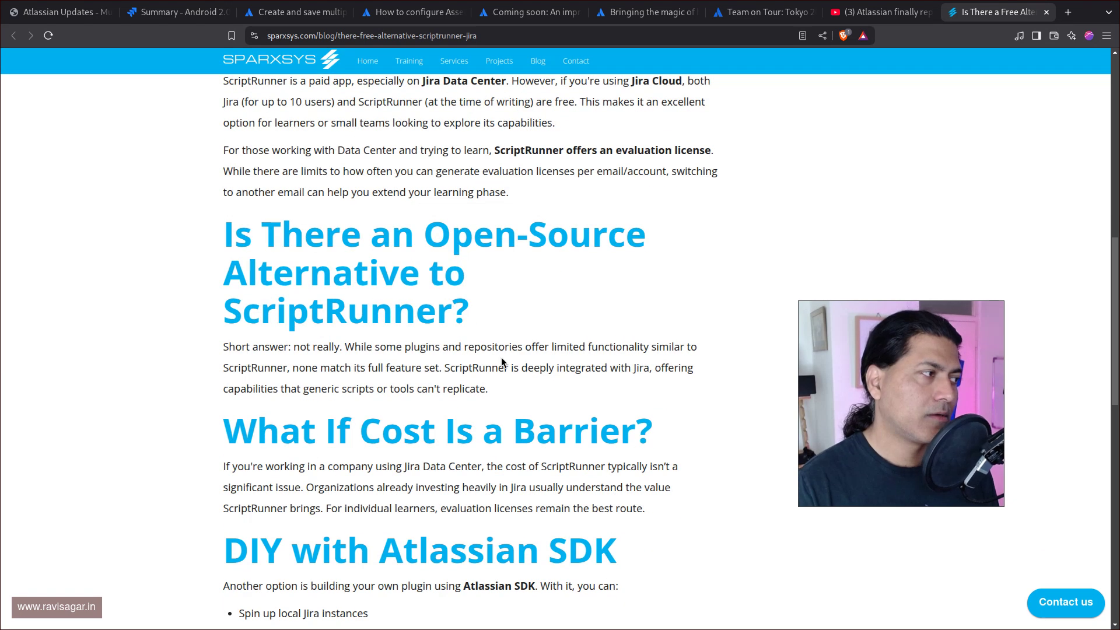
scroll(502, 359, up, 3)
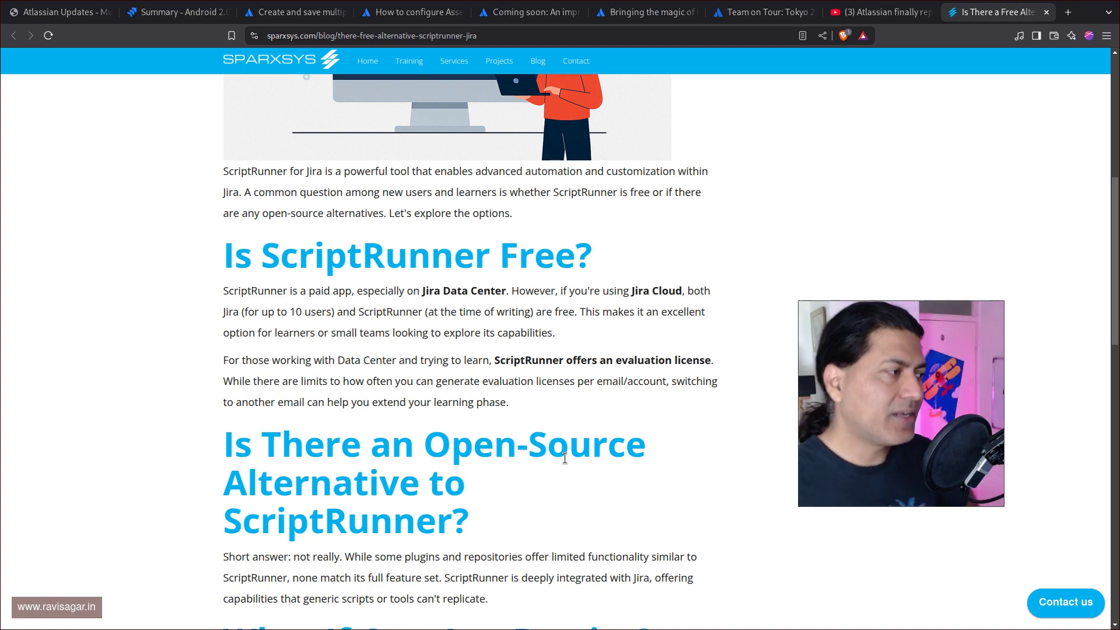
scroll(565, 458, down, 12)
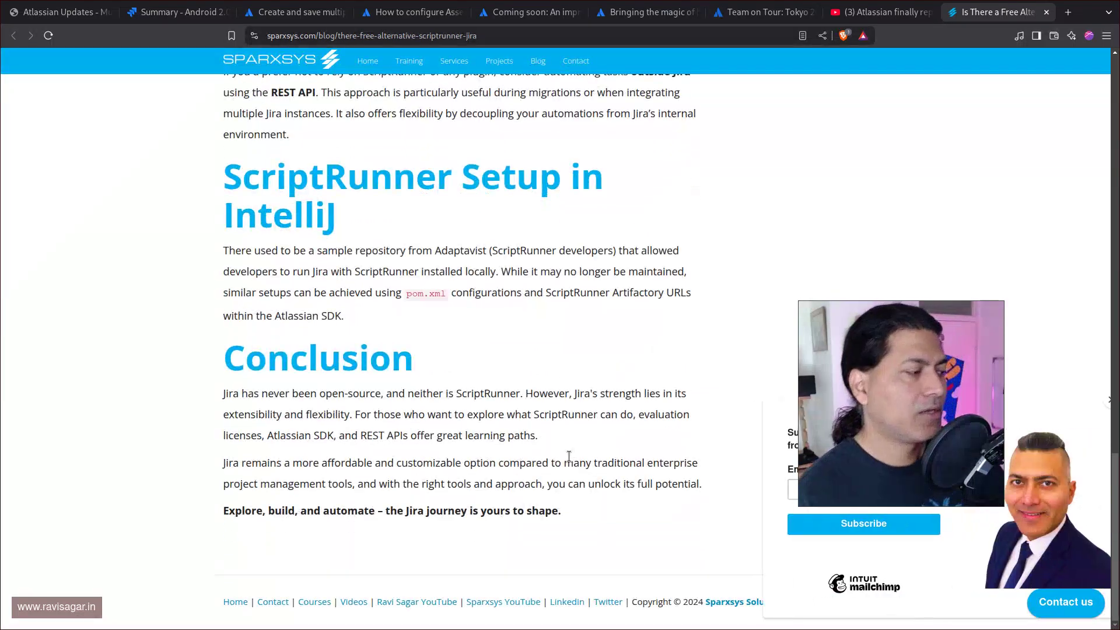
scroll(569, 458, up, 20)
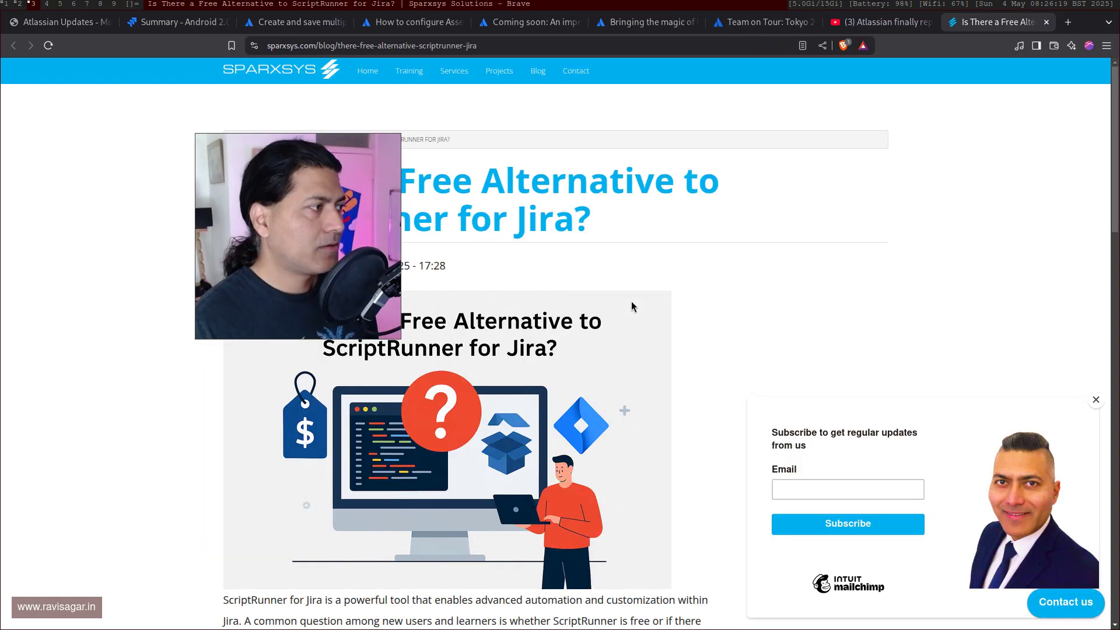
Move the webcam video window to the middle of the screen, enlarge it, and switch to the workspace showing the Tea with Sparxsys slide
drag(297, 236, 482, 278)
drag(669, 375, 765, 564)
mouse_move(766, 559)
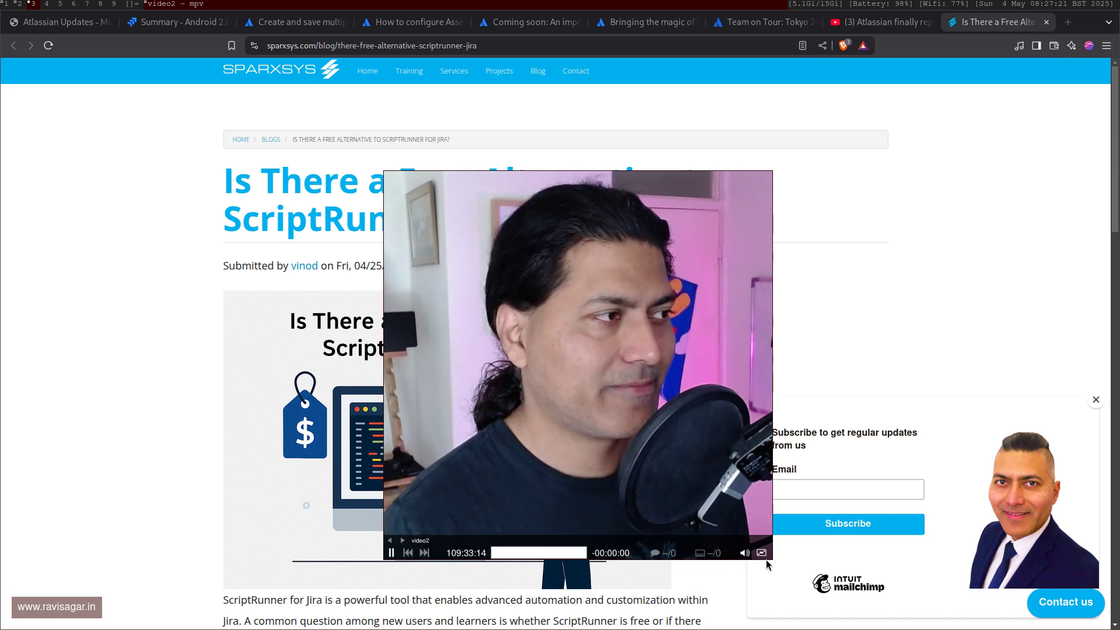
key(super+7)
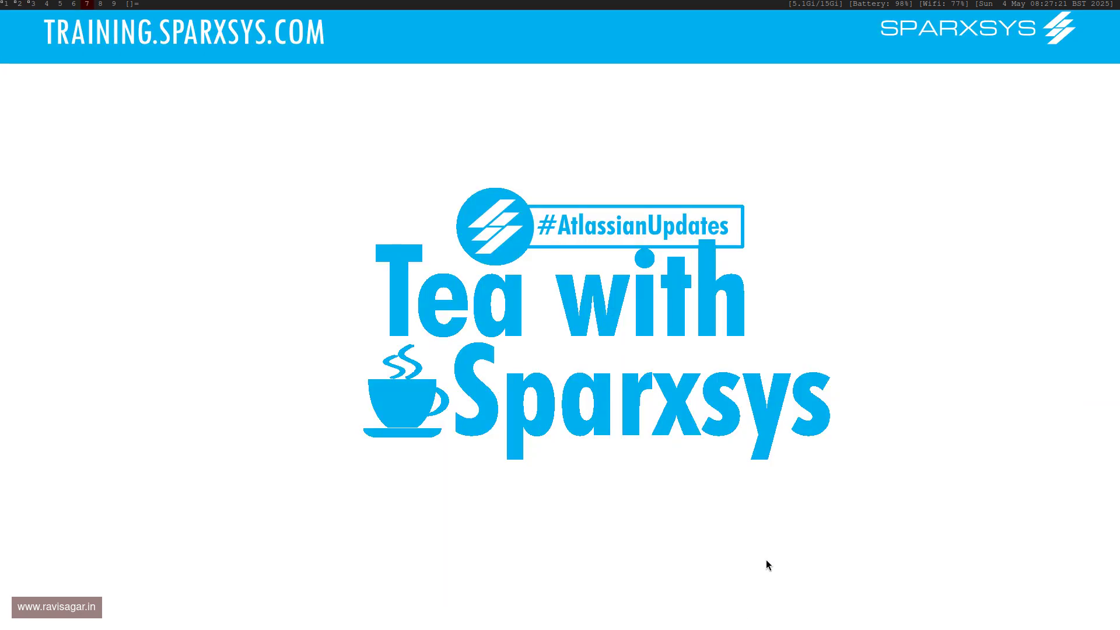